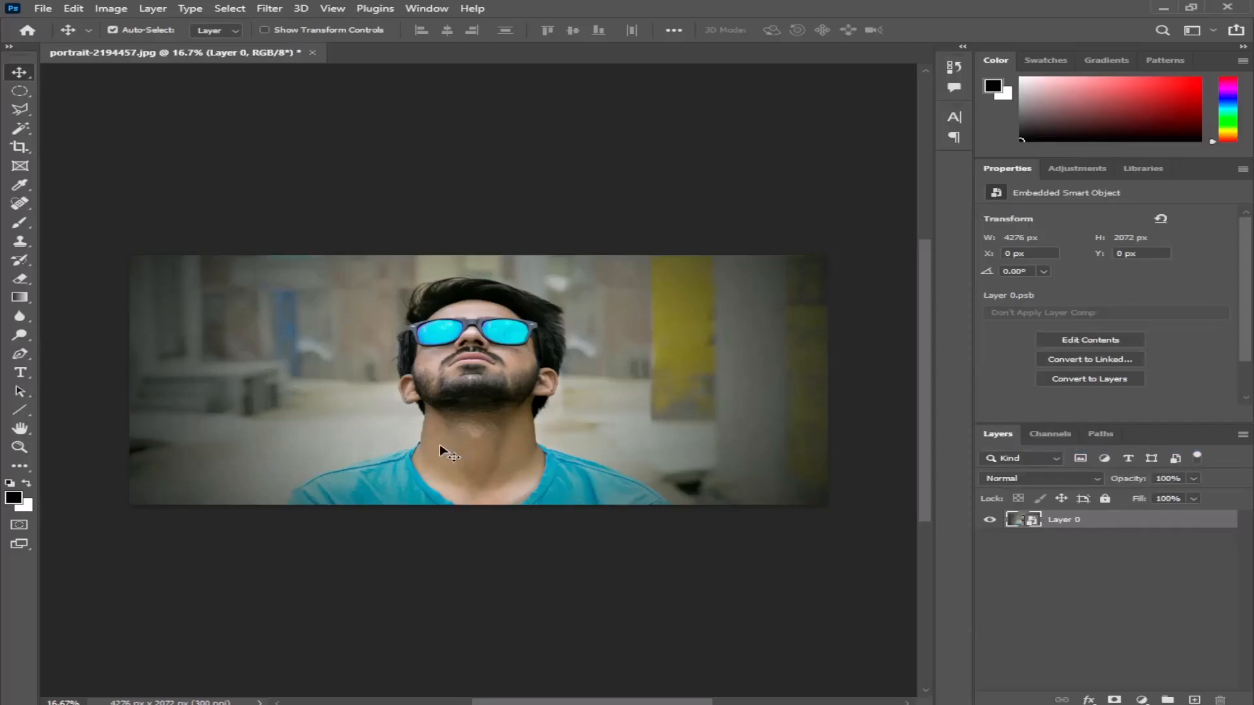
- Apply a Gaussian Blur with a radius of 1.5 pixels to the portrait smart object
{"action": "left_click", "coordinate": [268, 9]}
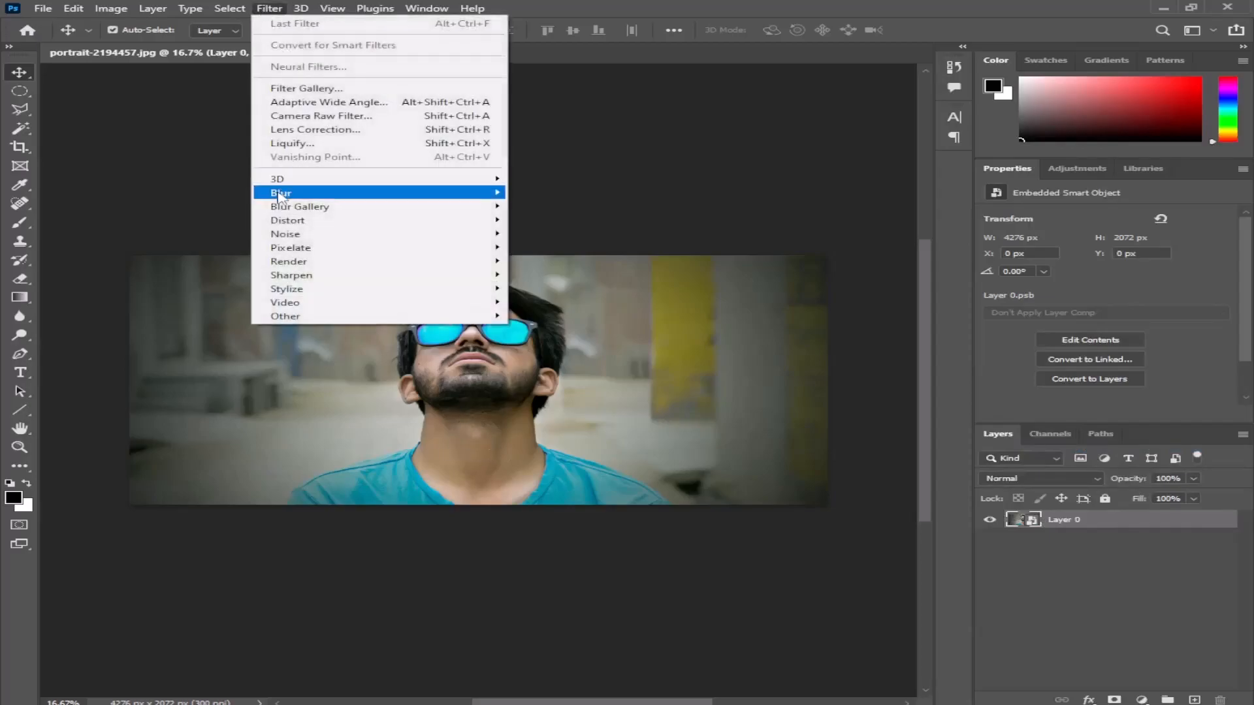
{"action": "mouse_move", "coordinate": [282, 194]}
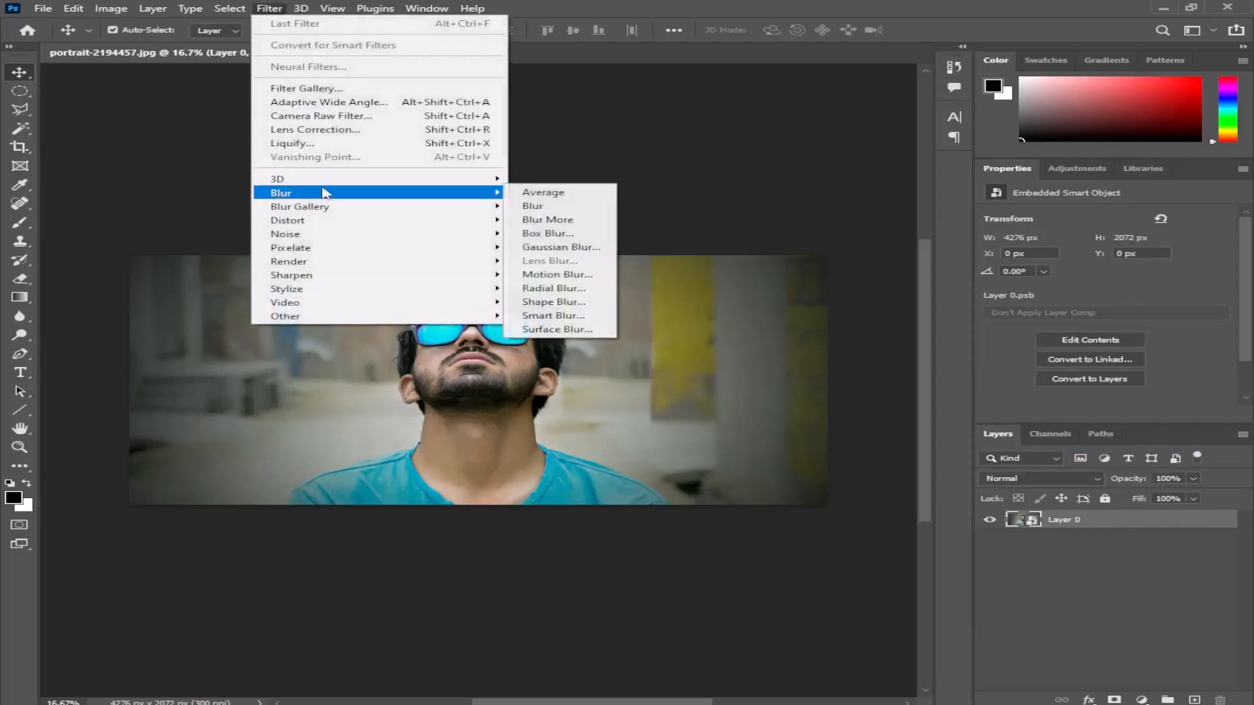
{"action": "left_click", "coordinate": [583, 251]}
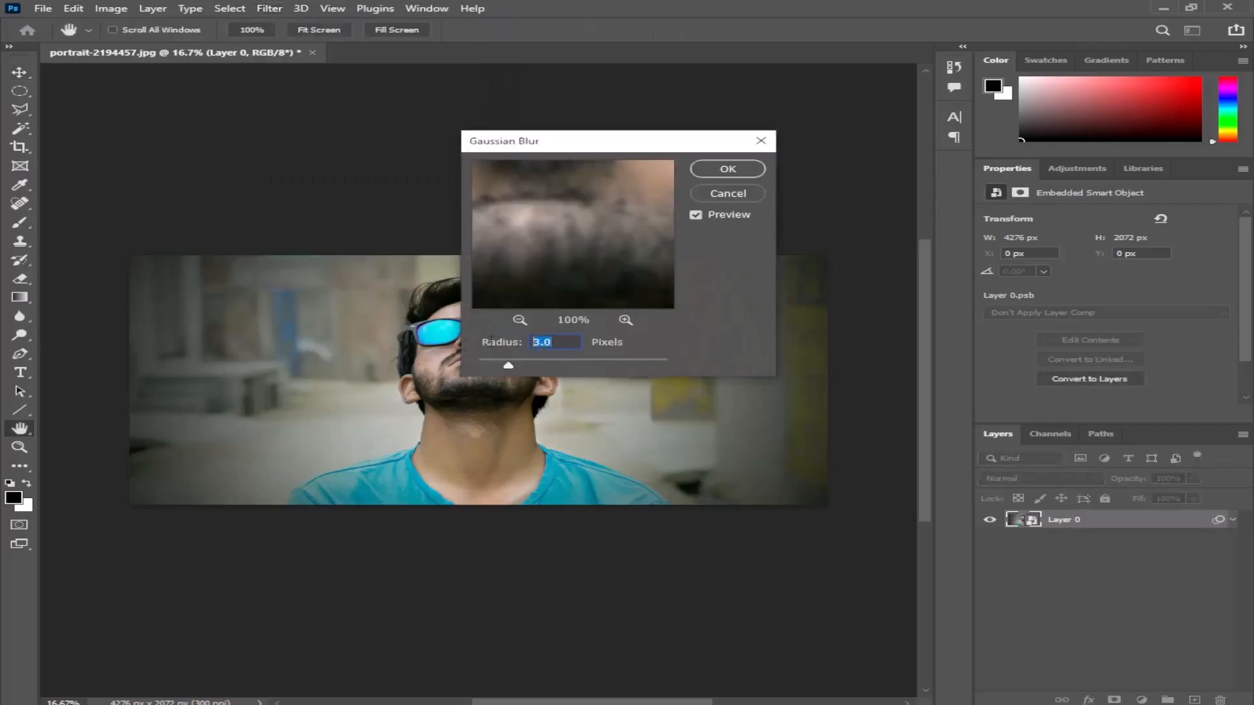
{"action": "type", "text": "1.5"}
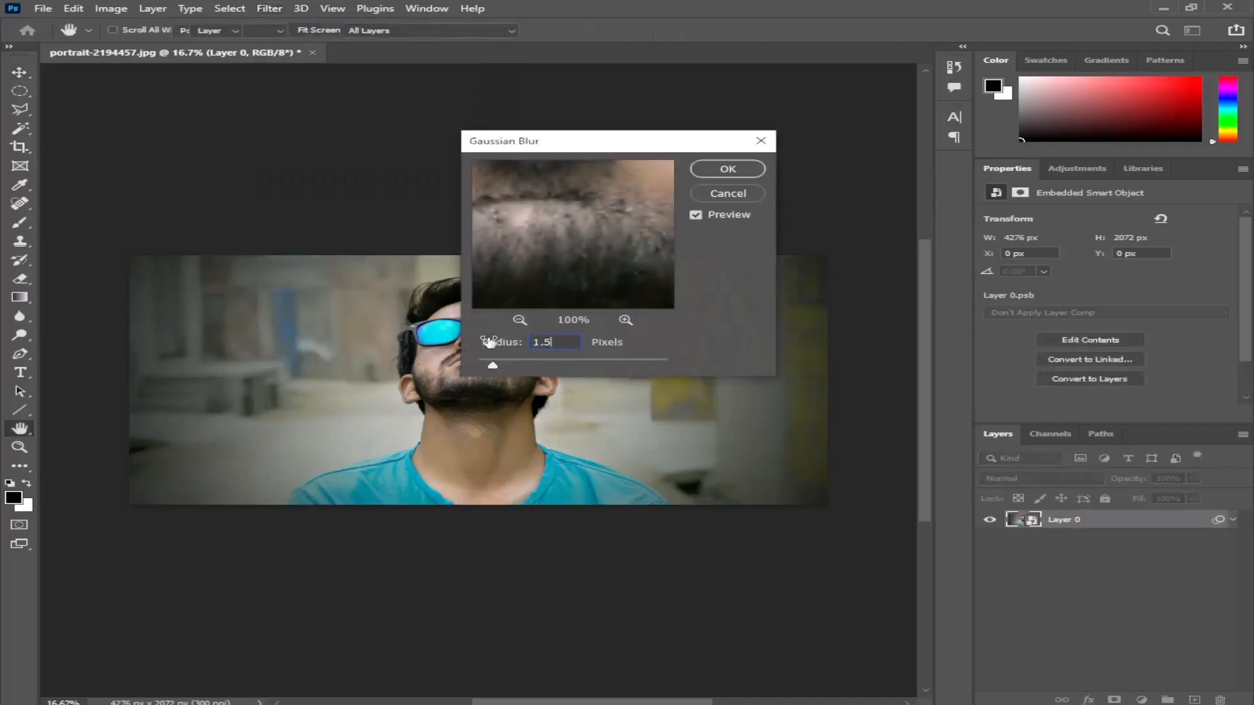
{"action": "key", "text": "Return"}
- Apply a custom Lens Correction to the portrait layer with Remove Distortion set to -15
{"action": "left_click", "coordinate": [267, 9]}
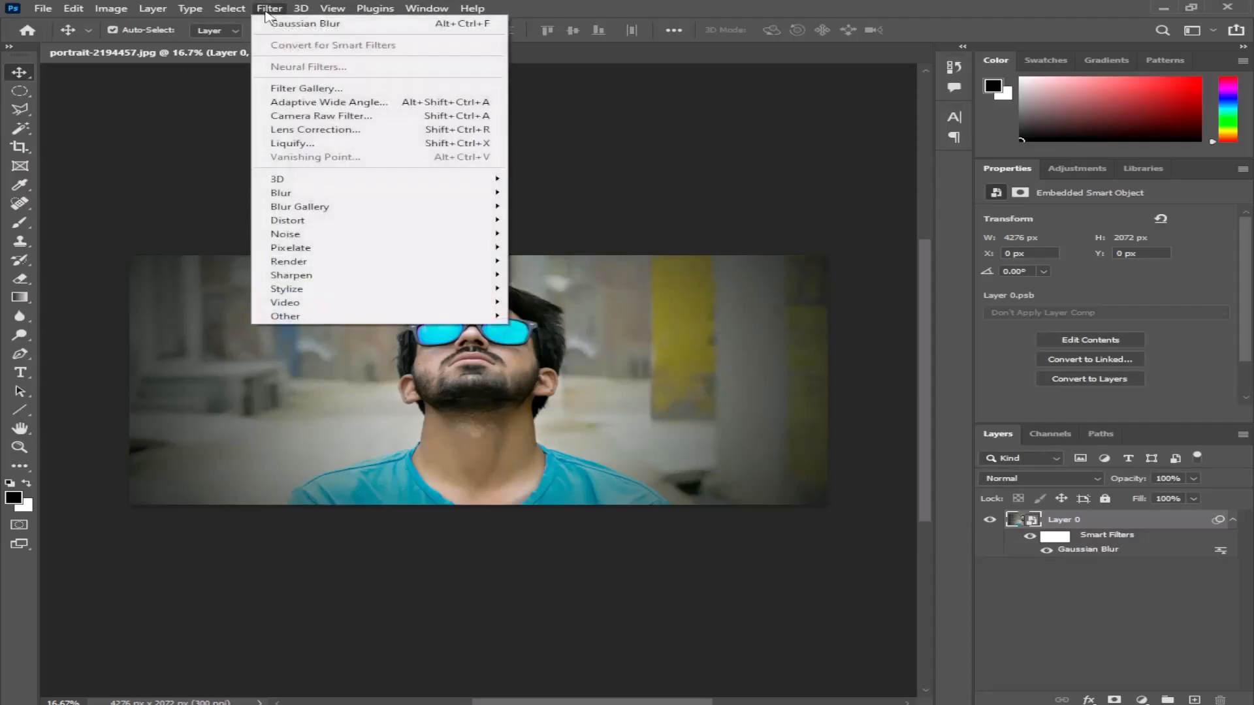
{"action": "left_click", "coordinate": [302, 131]}
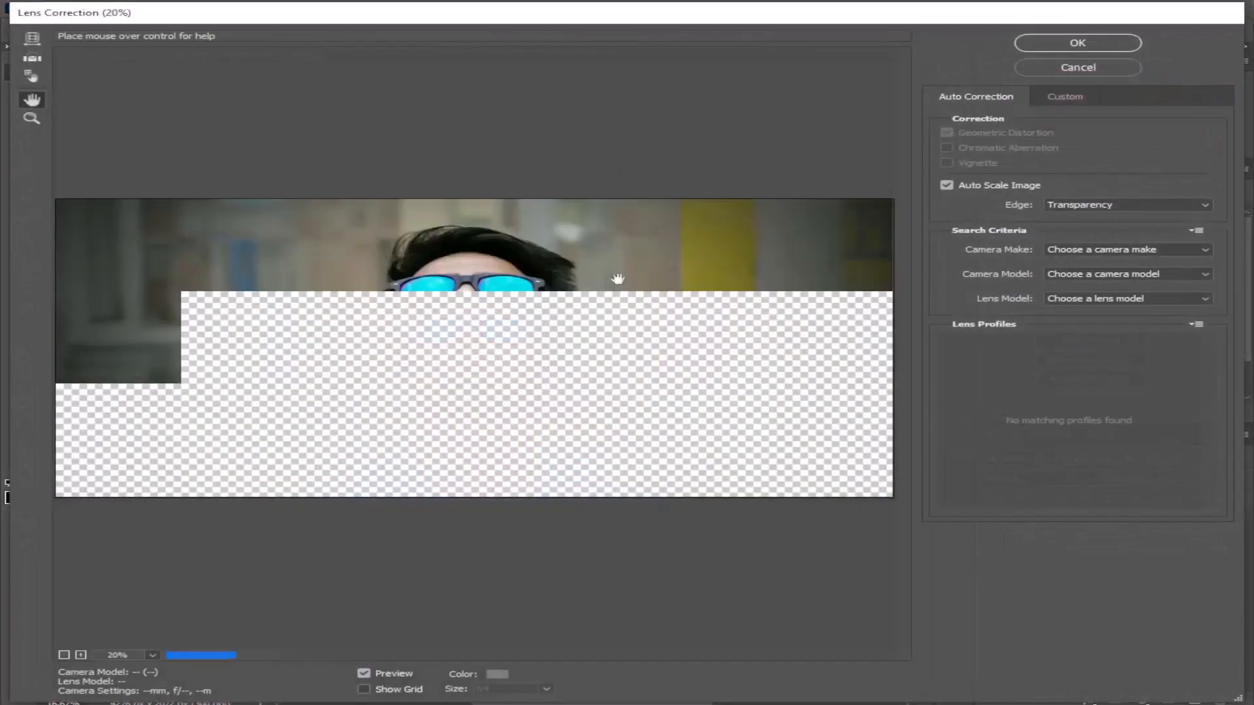
{"action": "left_click", "coordinate": [1064, 98]}
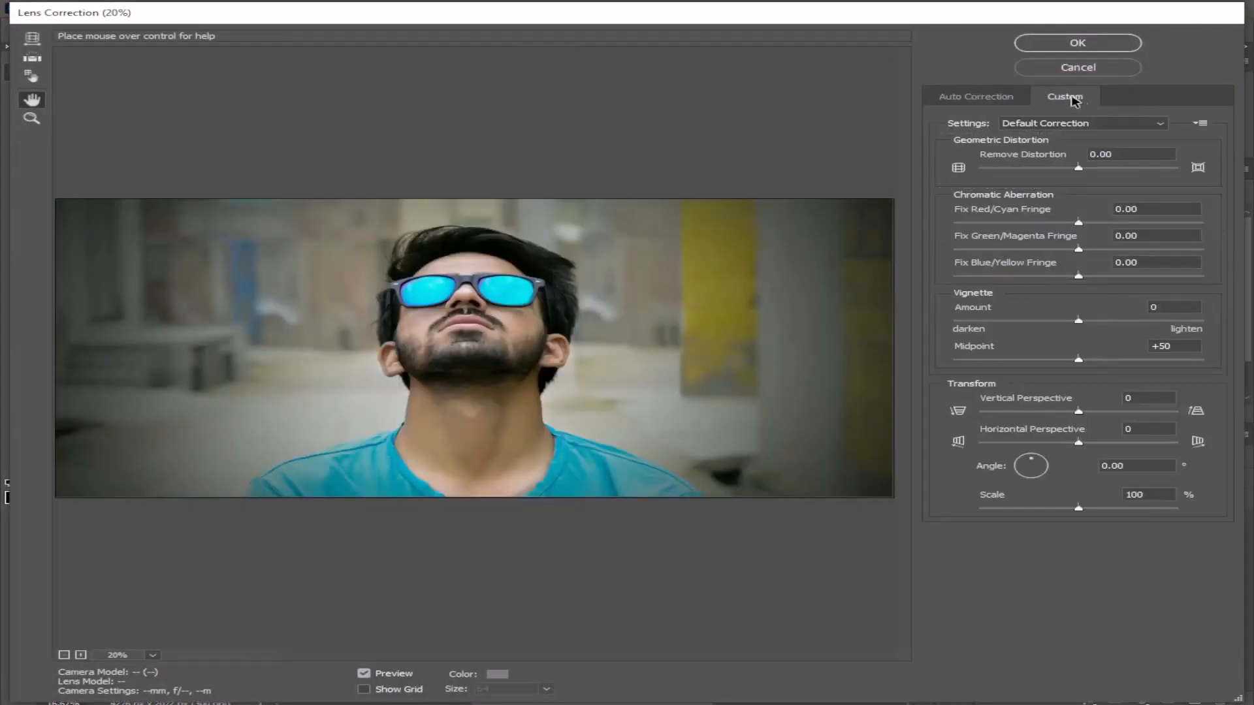
{"action": "left_click", "coordinate": [1114, 154]}
{"action": "type", "text": "-15"}
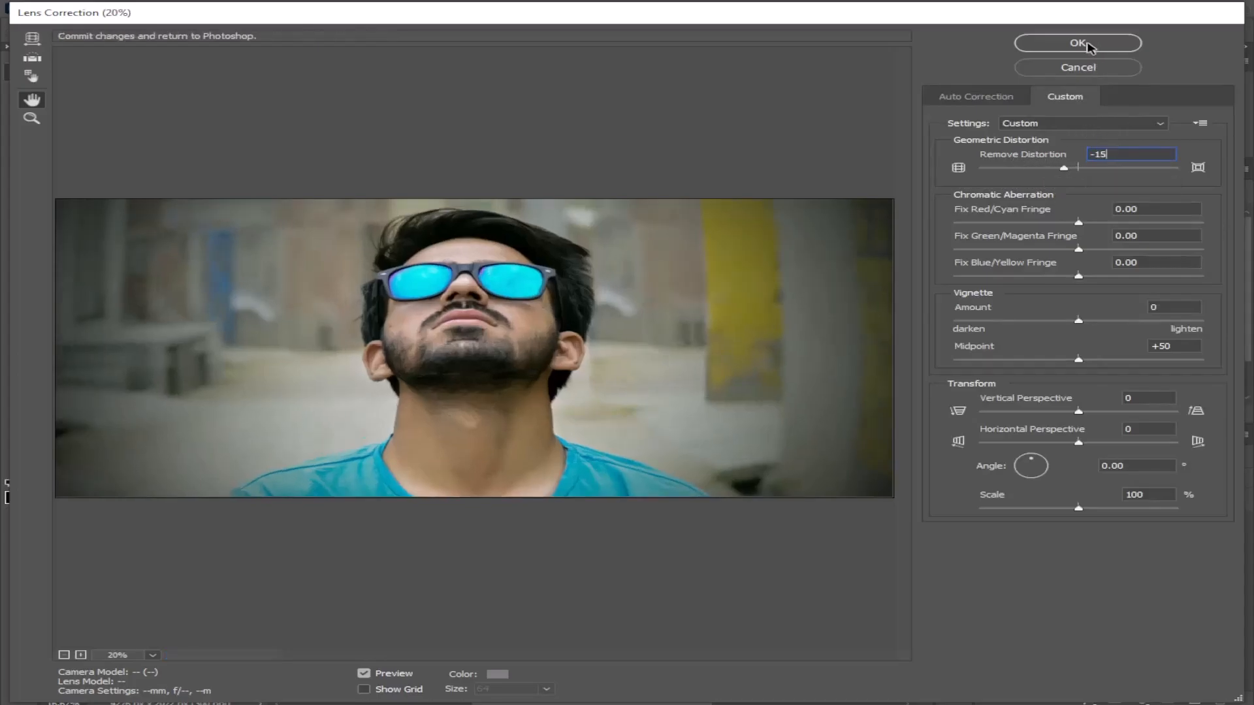
{"action": "left_click", "coordinate": [1088, 46]}
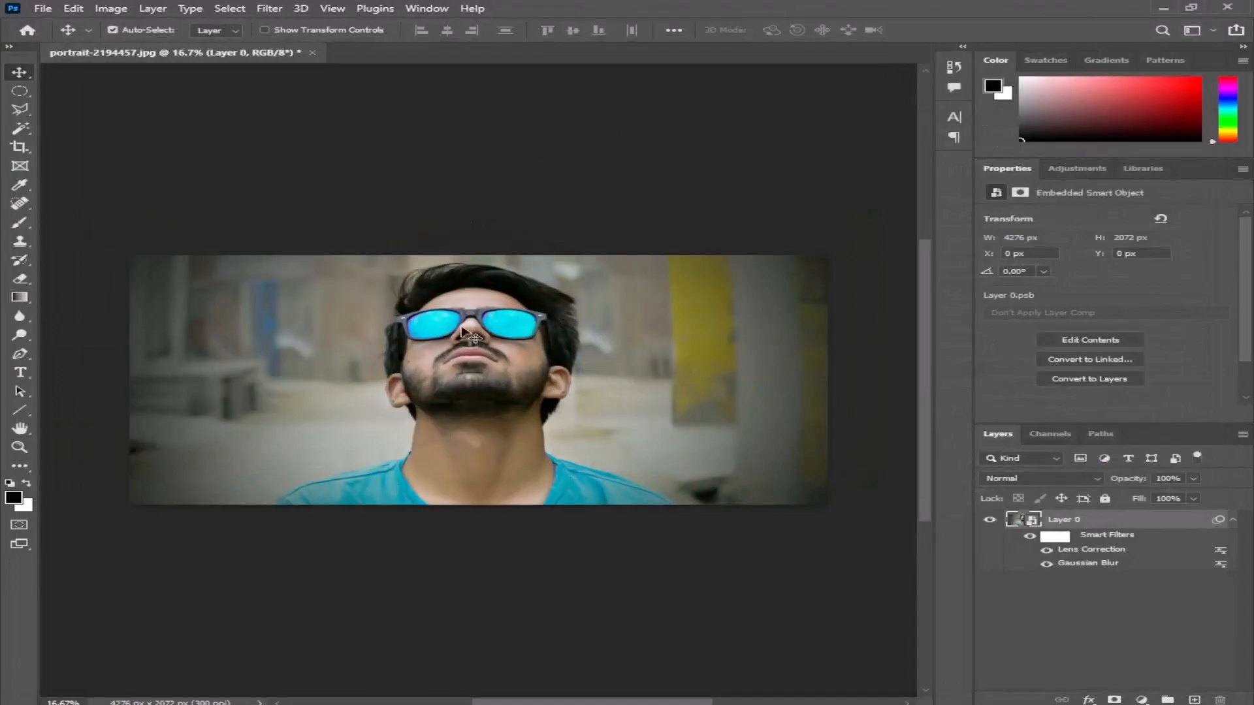
- Compare the portrait with and without the Lens Correction smart filter
{"action": "left_click", "coordinate": [1234, 520]}
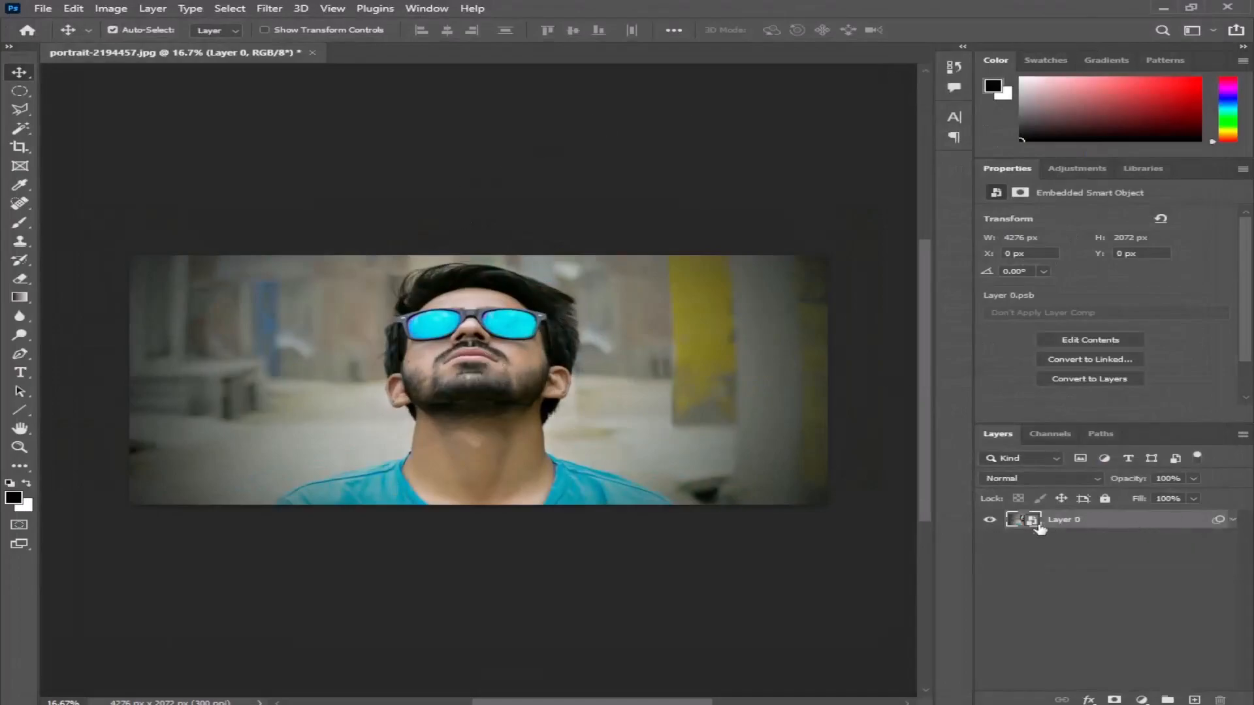
{"action": "left_click", "coordinate": [1232, 521]}
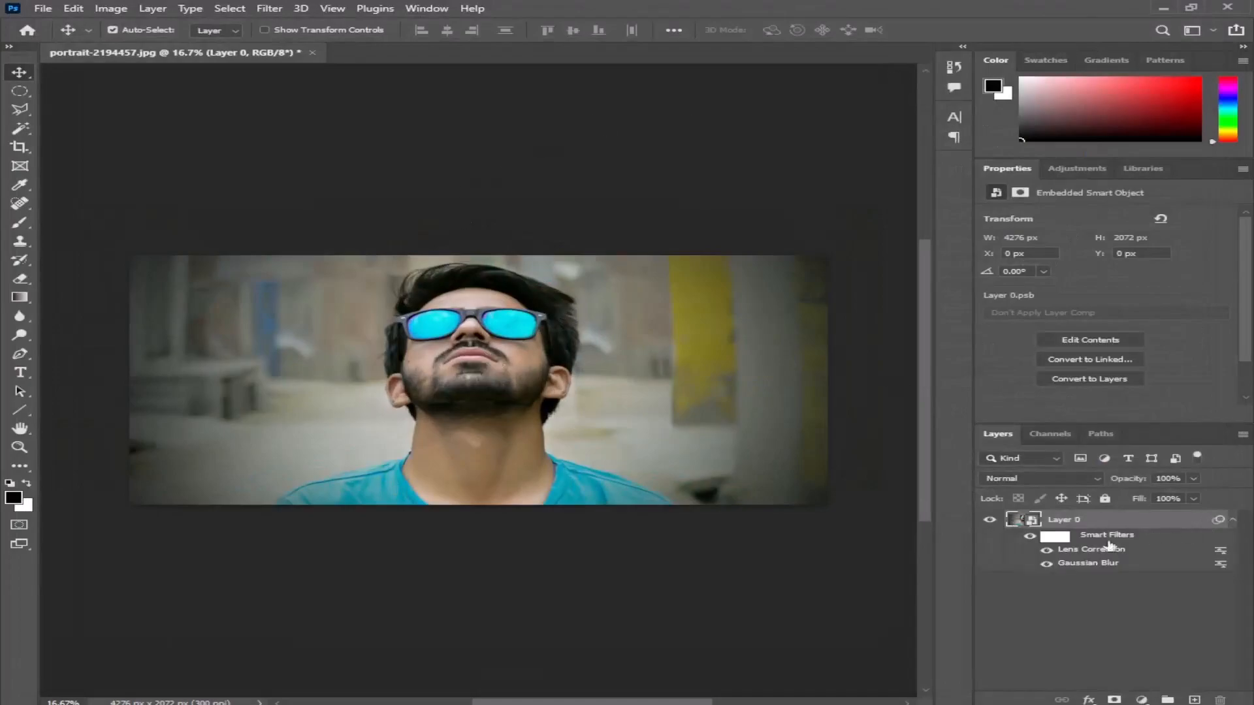
{"action": "left_click", "coordinate": [1047, 550]}
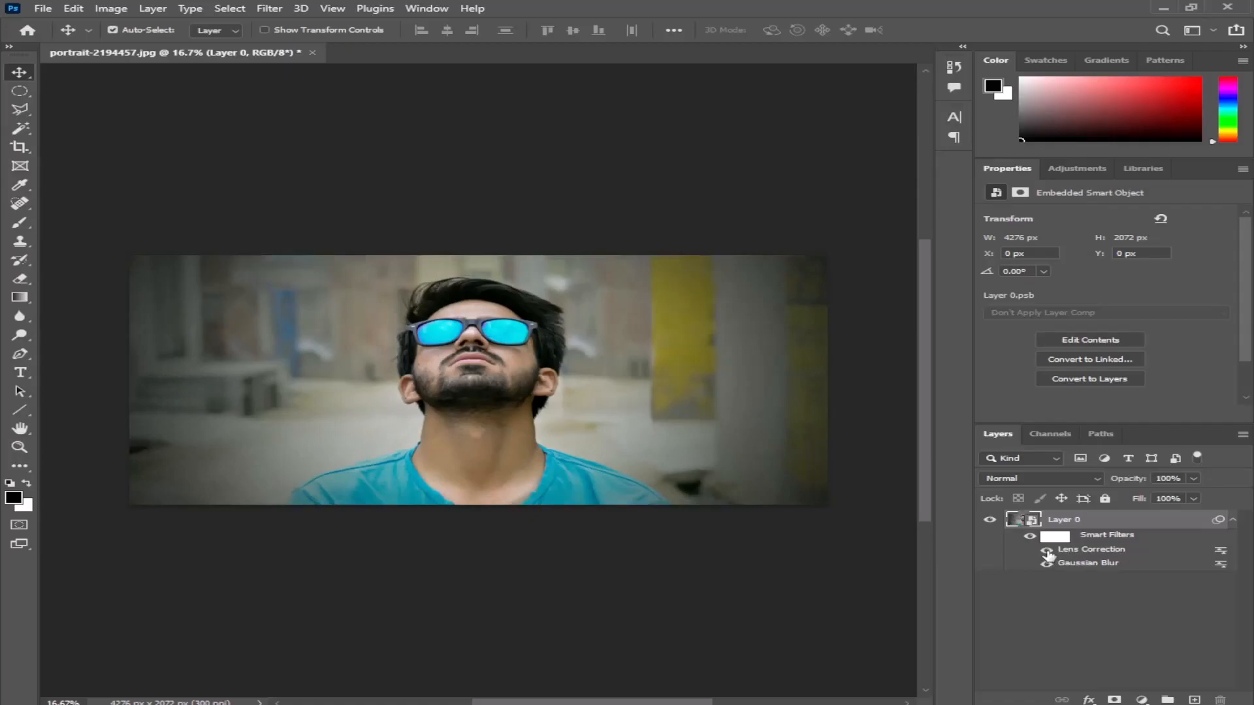
{"action": "left_click", "coordinate": [1047, 552]}
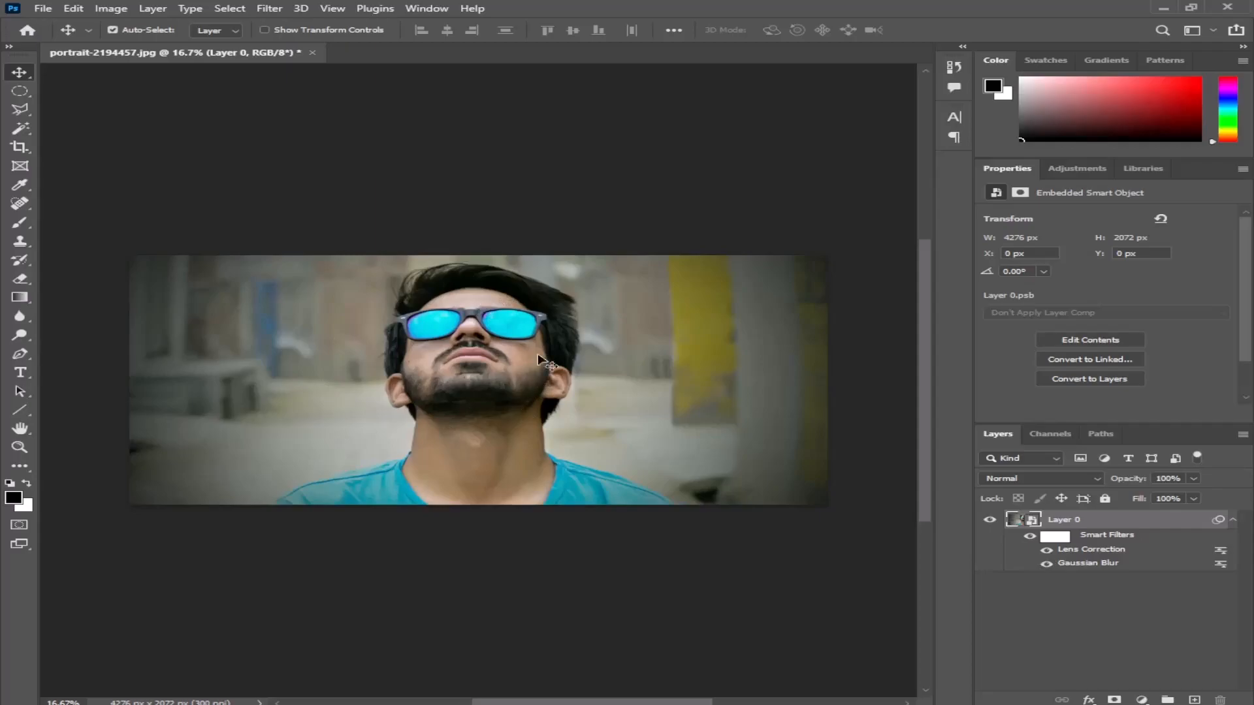
- Add a default Black & White adjustment layer clipped to Layer 0, collapse the smart filter list and deselect all layers
{"action": "left_click", "coordinate": [1141, 700]}
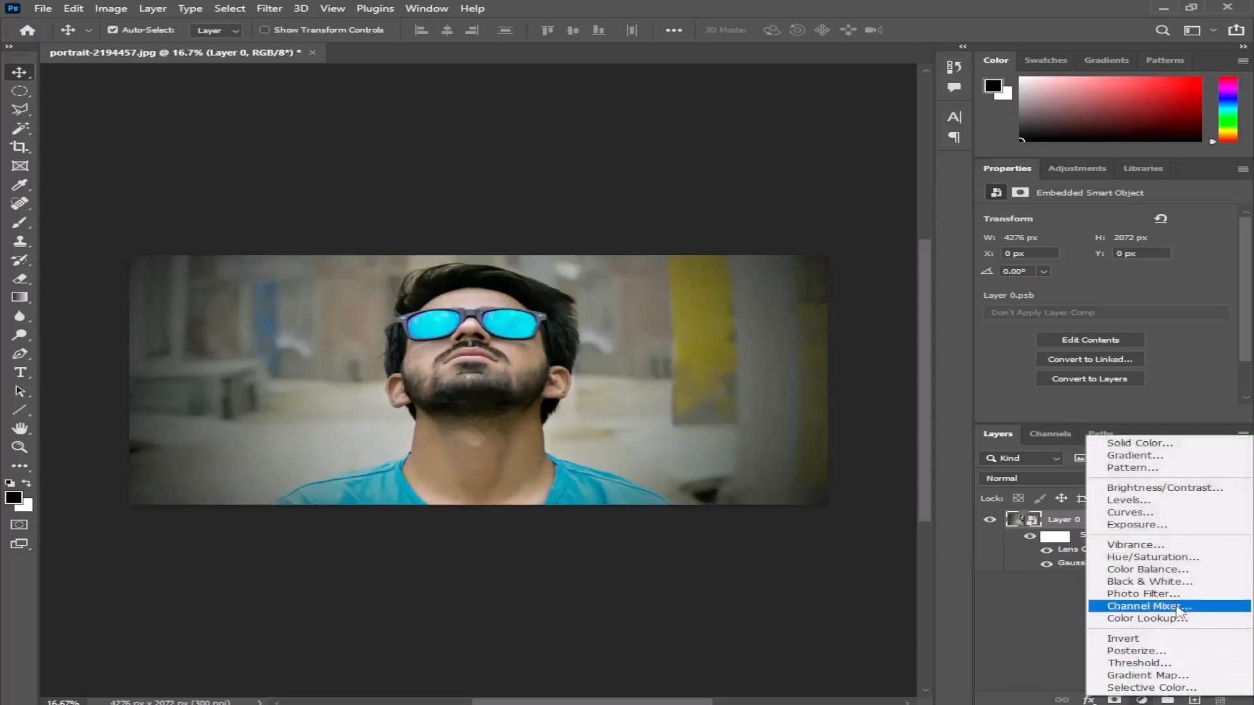
{"action": "left_click", "coordinate": [1168, 588]}
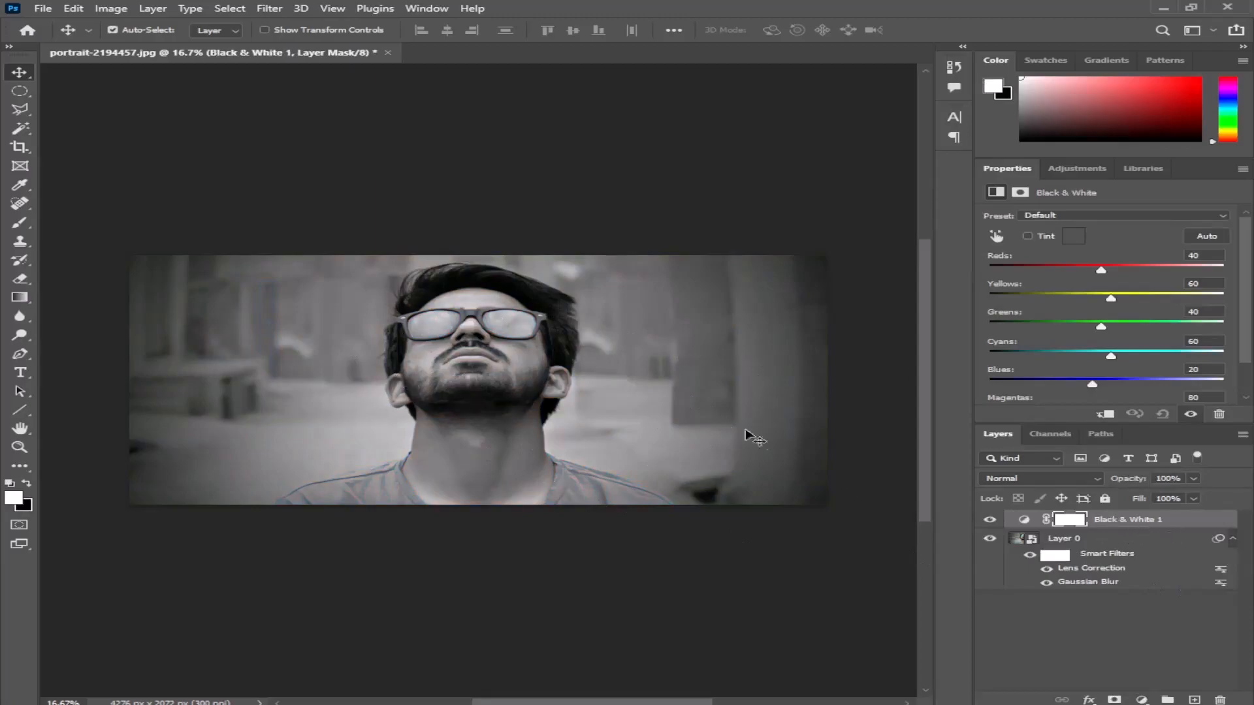
{"action": "left_click", "coordinate": [1033, 524], "text": "alt"}
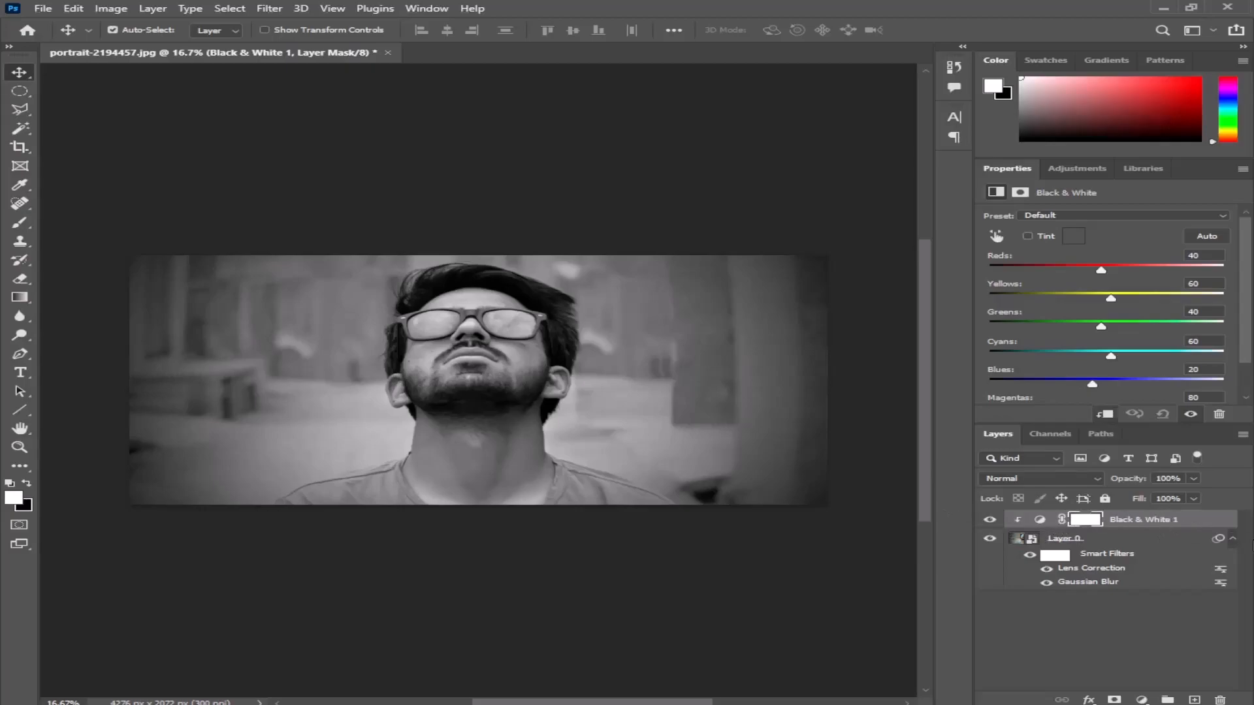
{"action": "left_click", "coordinate": [1231, 540]}
{"action": "left_click", "coordinate": [1100, 571]}
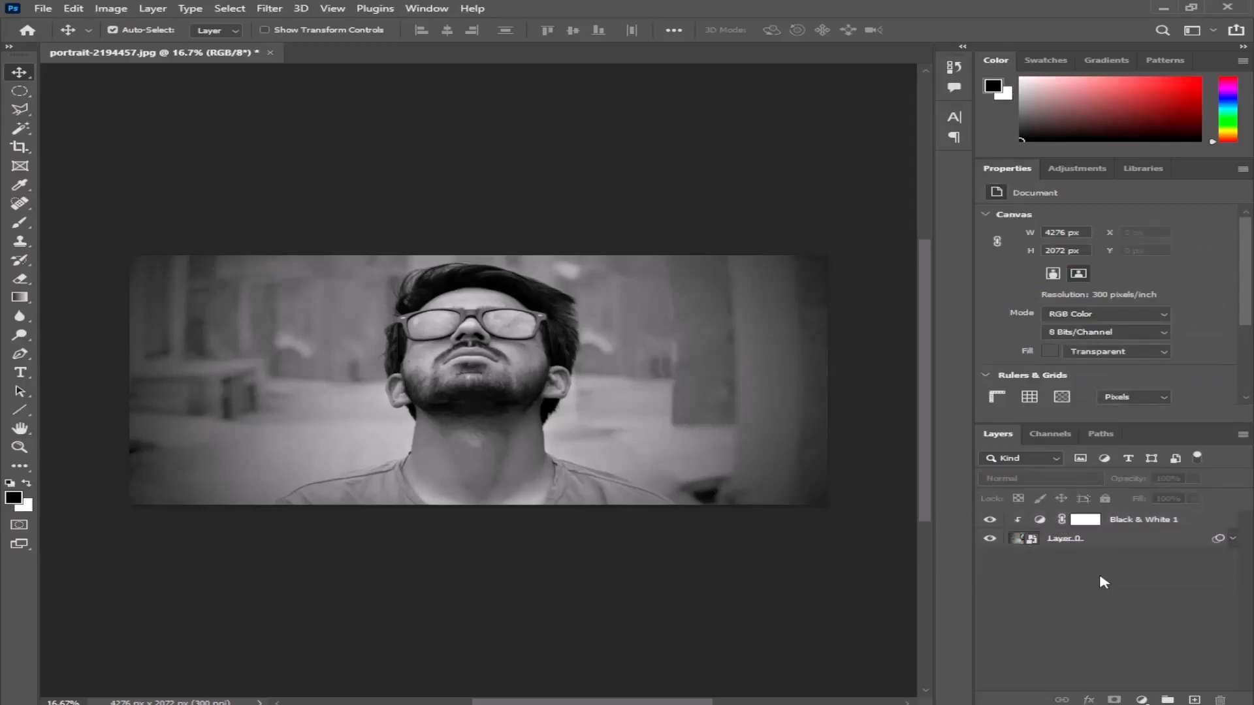
- Create a new layer above the adjustment, fill it with 50% Gray and convert it to a smart object
{"action": "left_click", "coordinate": [1195, 700]}
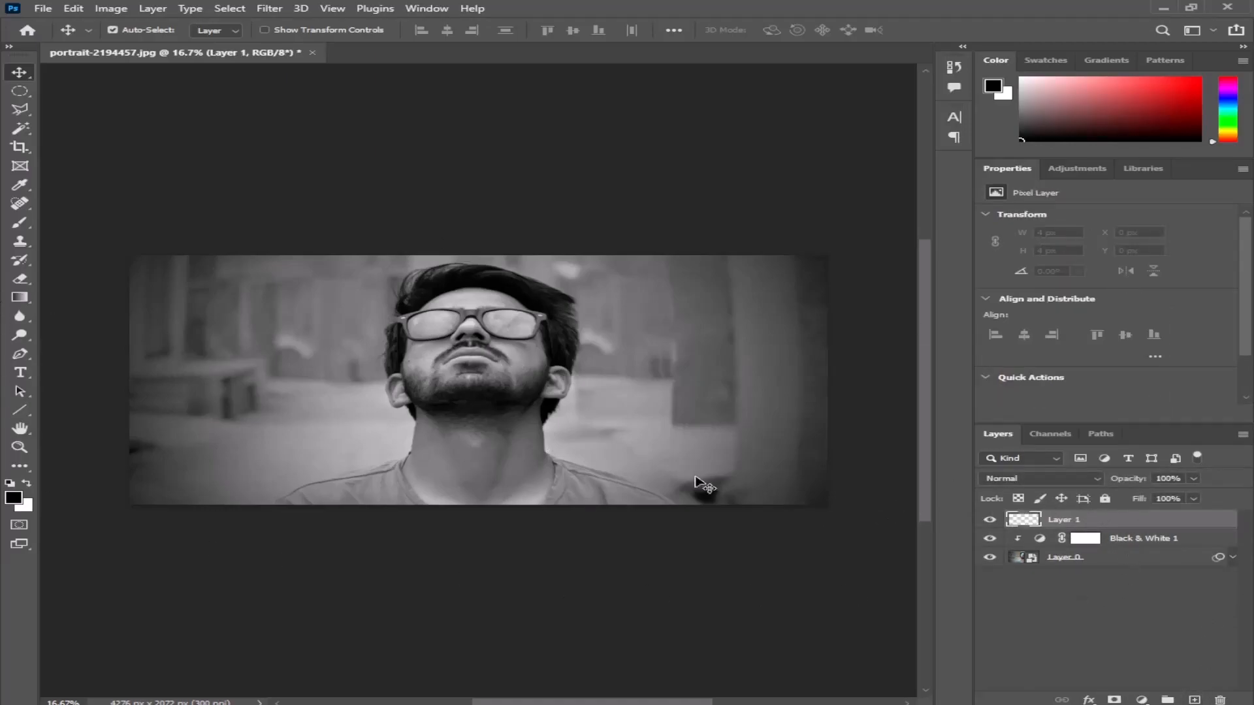
{"action": "left_click", "coordinate": [43, 8]}
{"action": "mouse_move", "coordinate": [73, 8]}
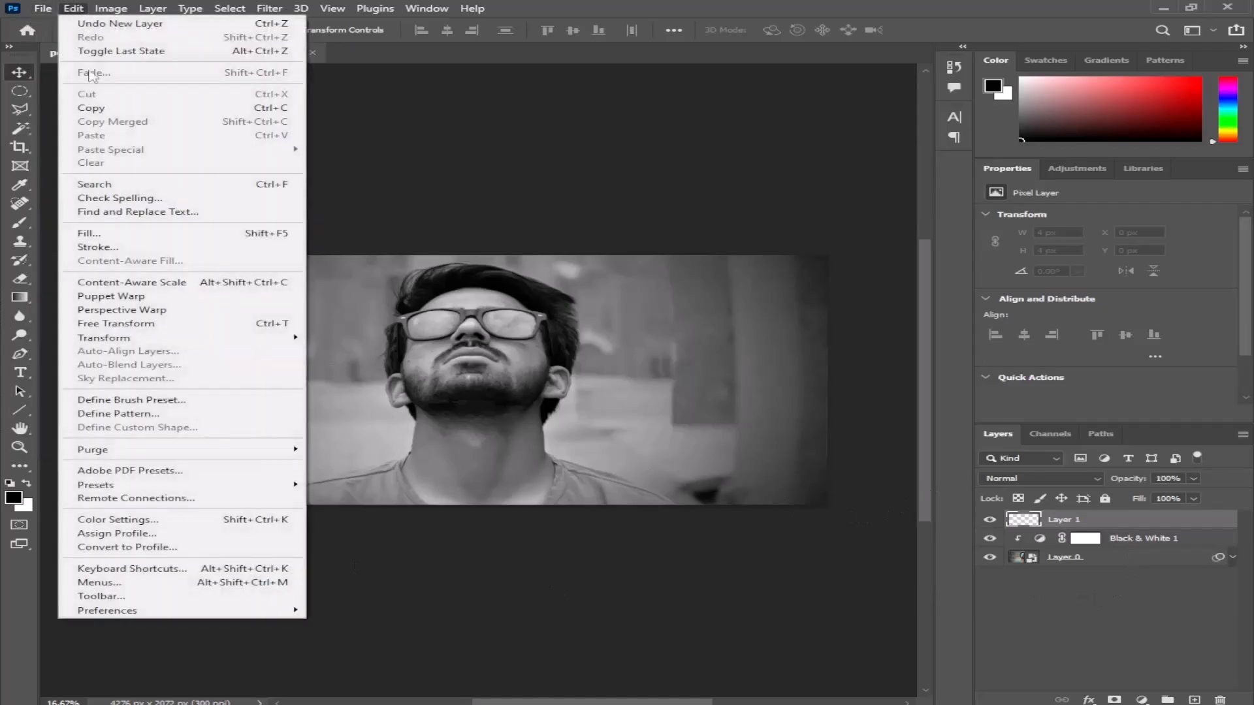
{"action": "left_click", "coordinate": [98, 234]}
{"action": "left_click", "coordinate": [633, 178]}
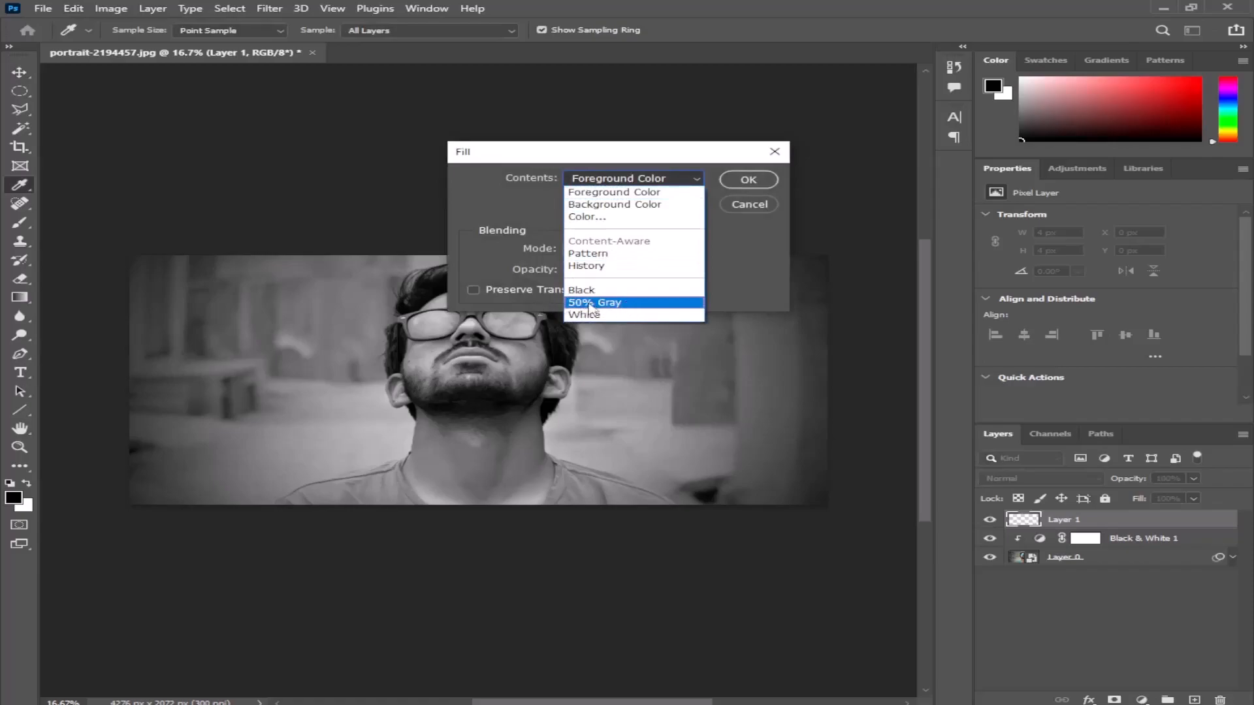
{"action": "left_click", "coordinate": [591, 302]}
{"action": "left_click", "coordinate": [749, 180]}
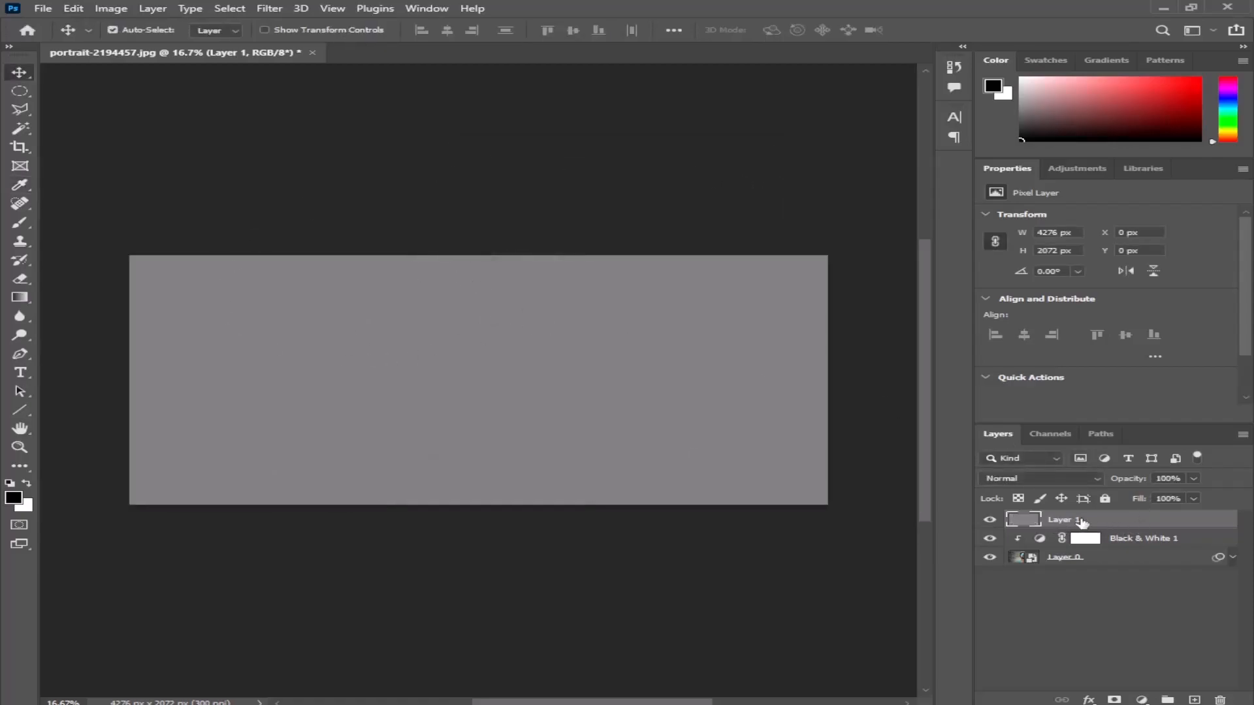
{"action": "left_click", "coordinate": [1242, 435]}
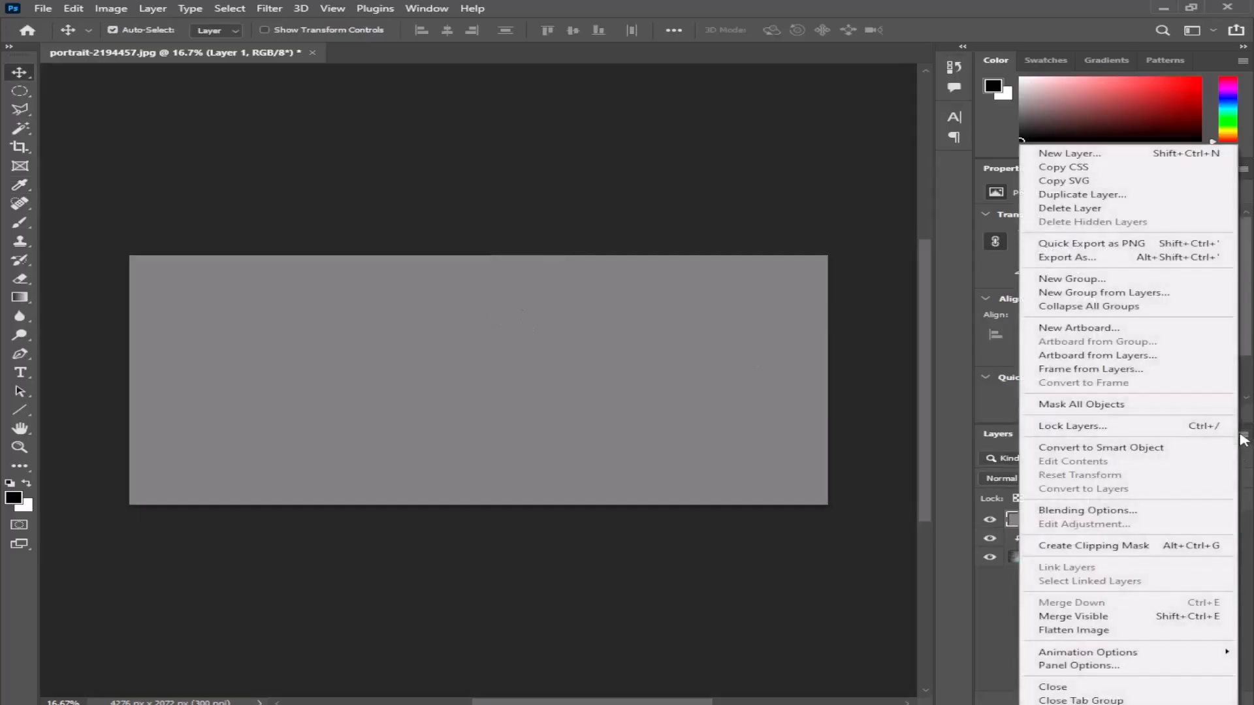
{"action": "left_click", "coordinate": [1137, 448]}
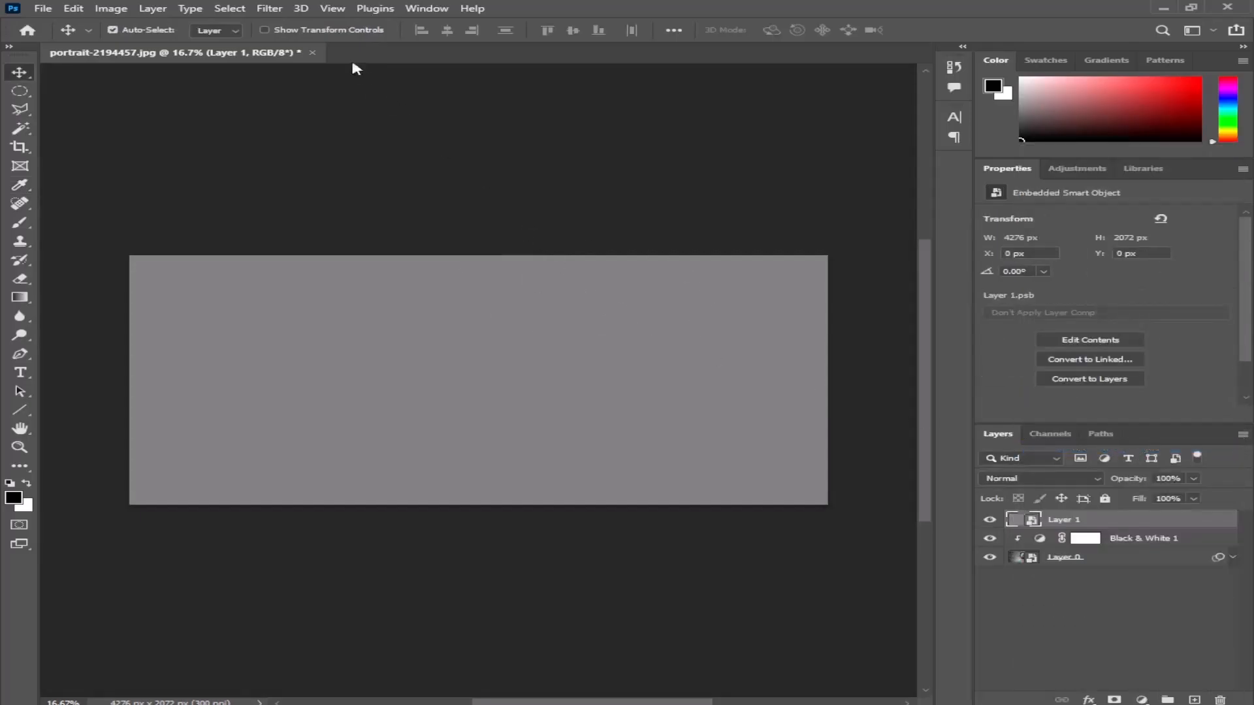
- Apply the Filter Gallery's Halftone Pattern sketch filter to the gray layer with size 4, contrast 25 and pattern type Line
{"action": "left_click", "coordinate": [269, 9]}
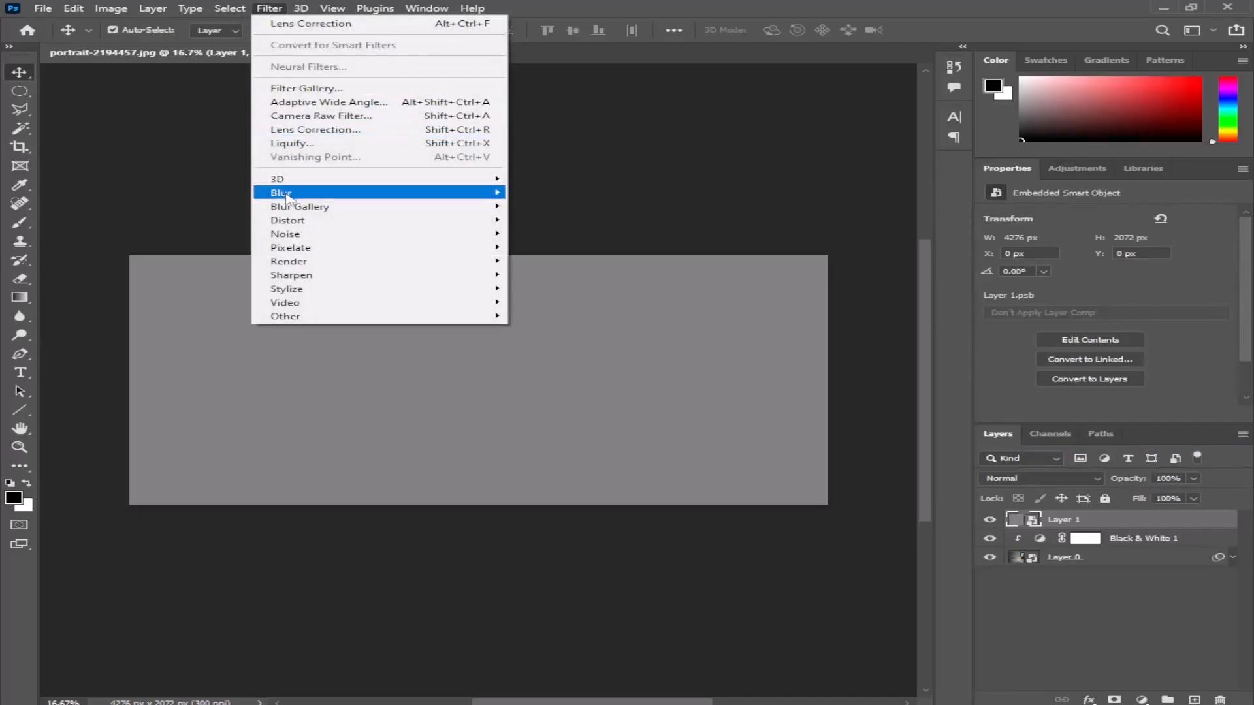
{"action": "left_click", "coordinate": [324, 89]}
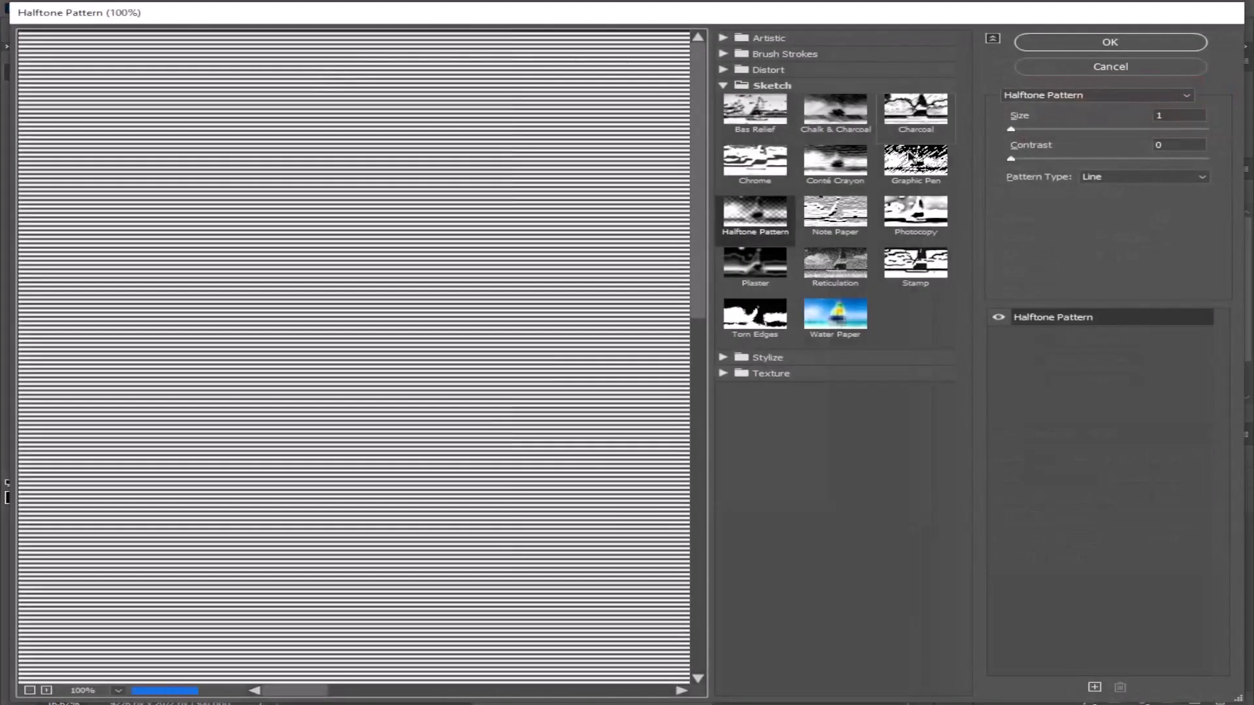
{"action": "left_click", "coordinate": [745, 84]}
{"action": "mouse_move", "coordinate": [529, 24]}
{"action": "left_mouse_down"}
{"action": "mouse_move", "coordinate": [494, 25]}
{"action": "mouse_move", "coordinate": [506, 25]}
{"action": "left_mouse_up"}
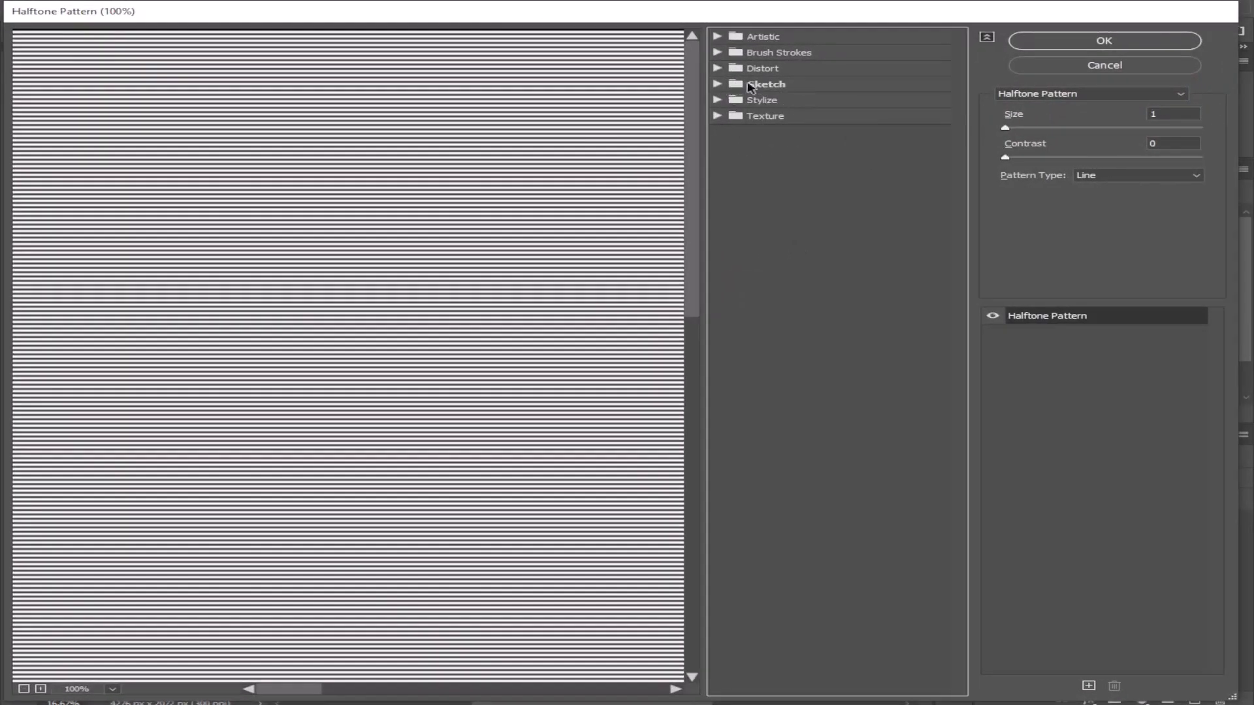
{"action": "left_click", "coordinate": [748, 85]}
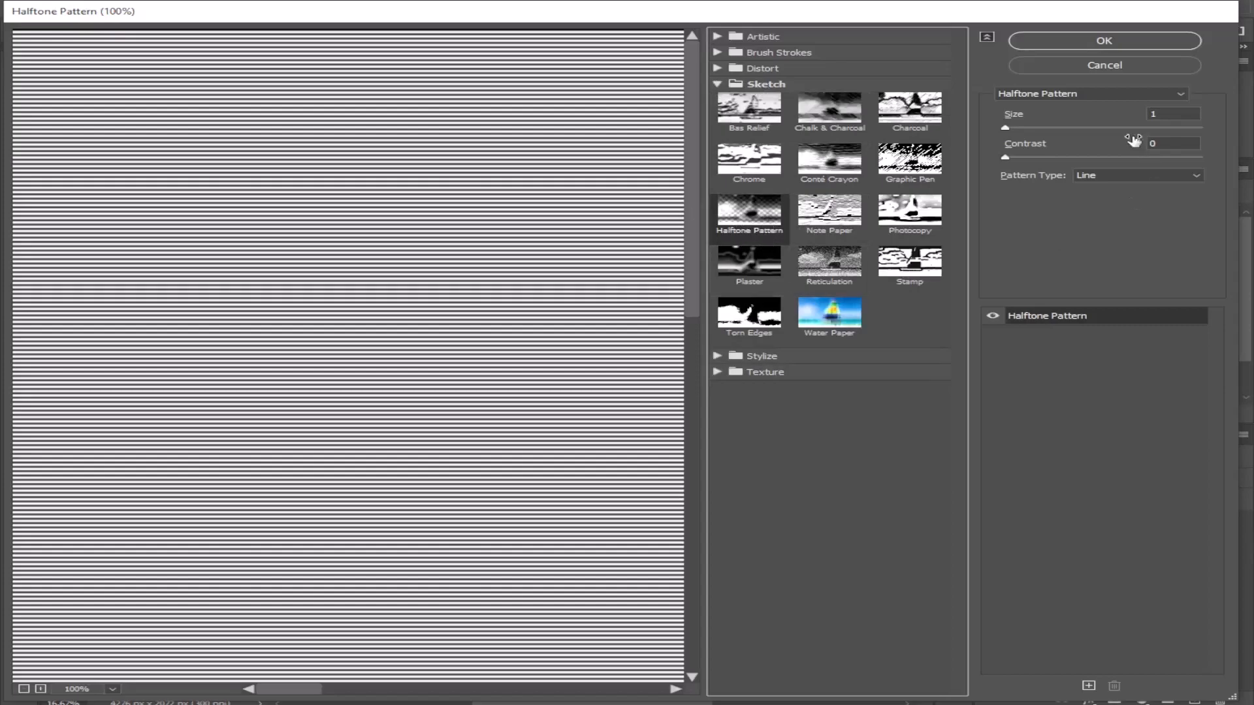
{"action": "left_click", "coordinate": [1169, 111]}
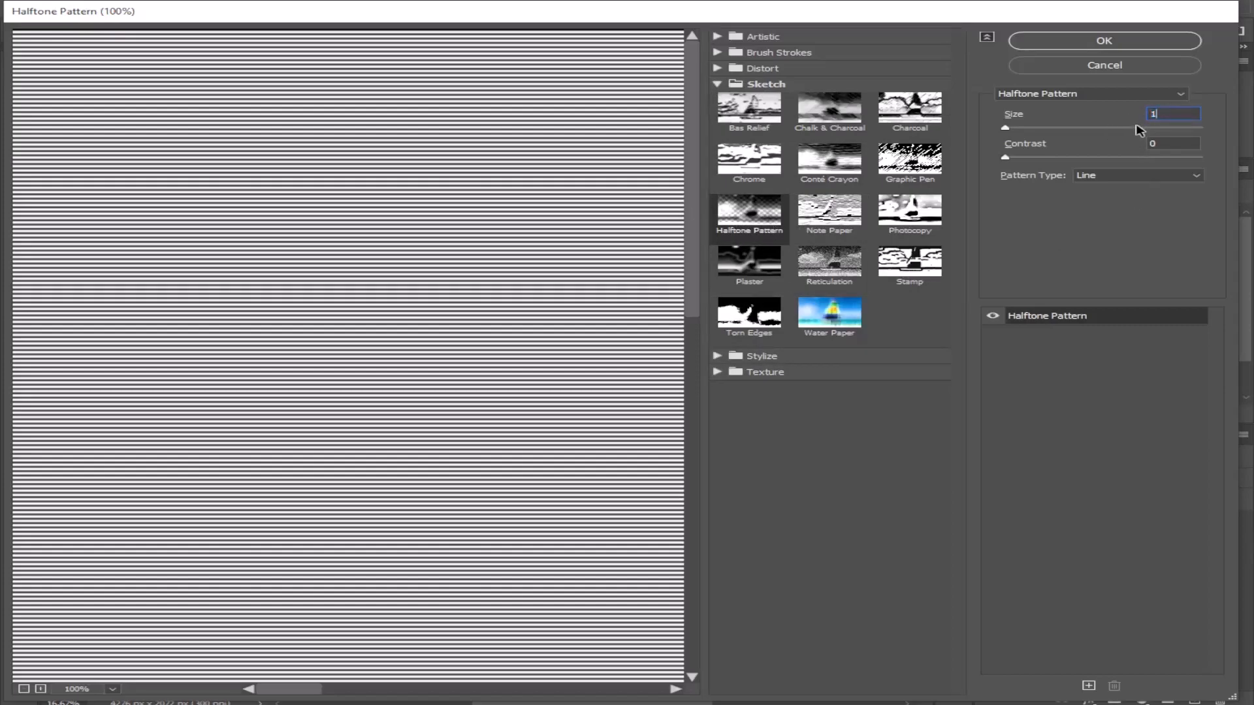
{"action": "type", "text": "5"}
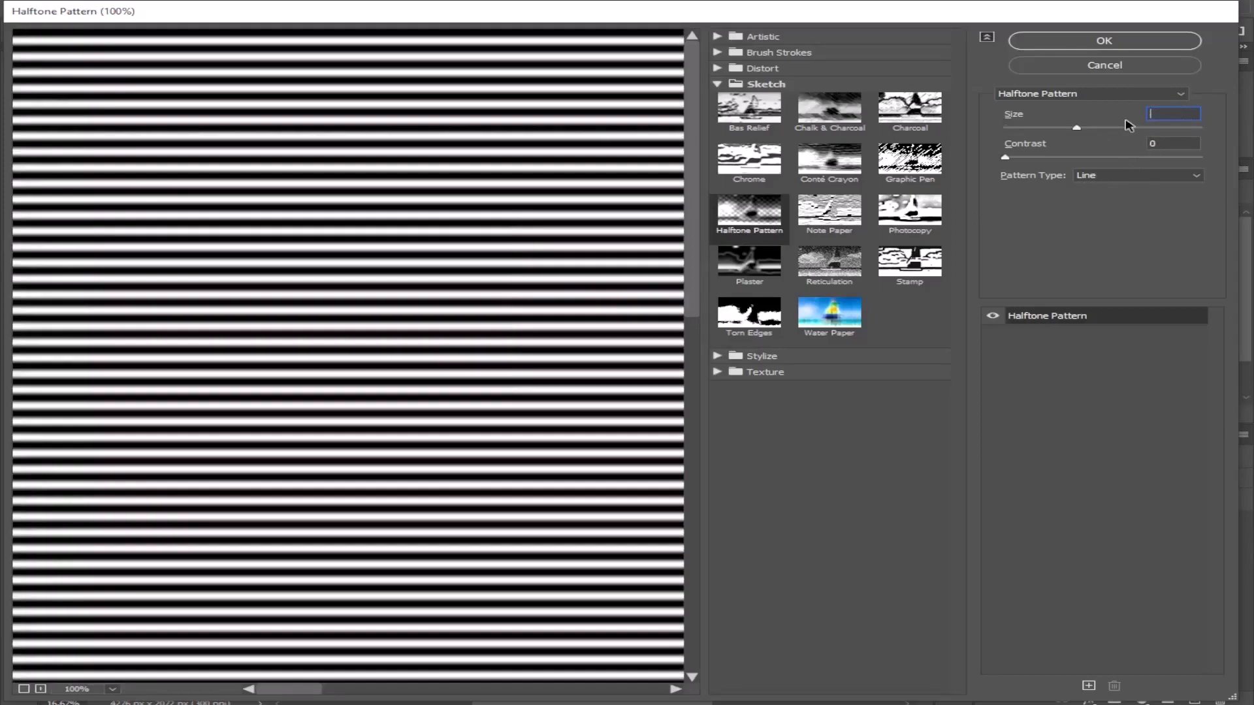
{"action": "type", "text": "3.5"}
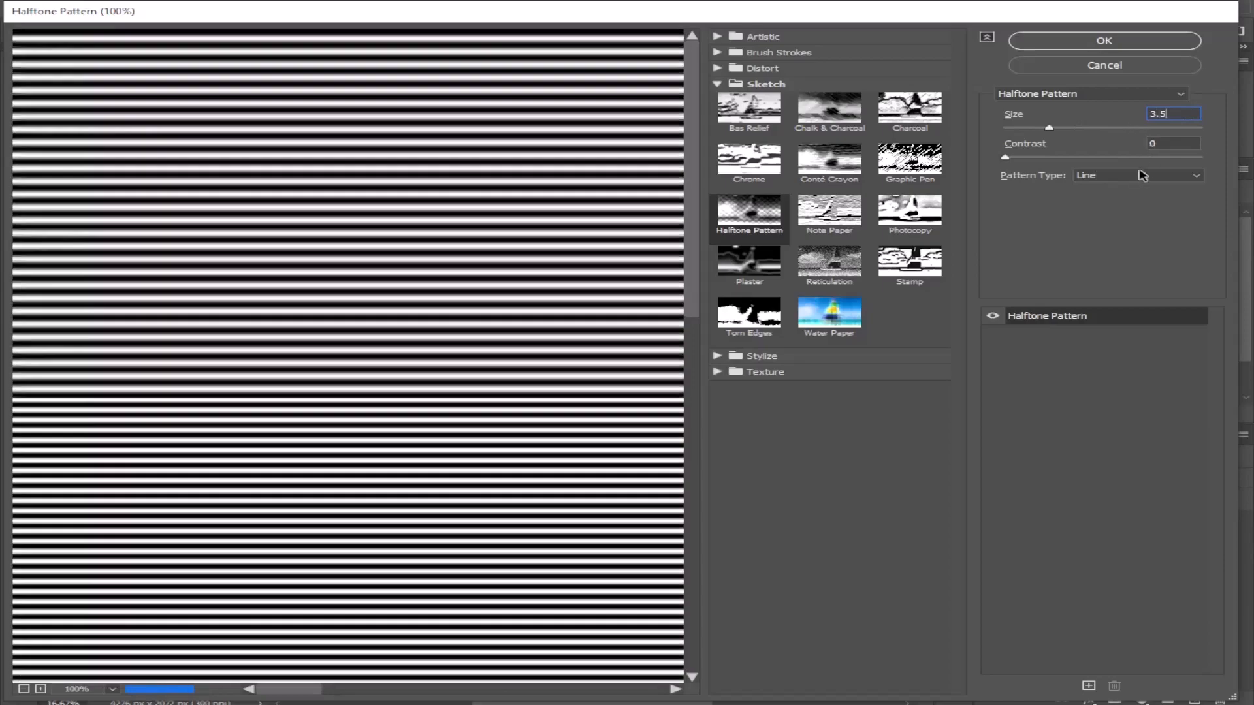
{"action": "left_click", "coordinate": [1106, 175]}
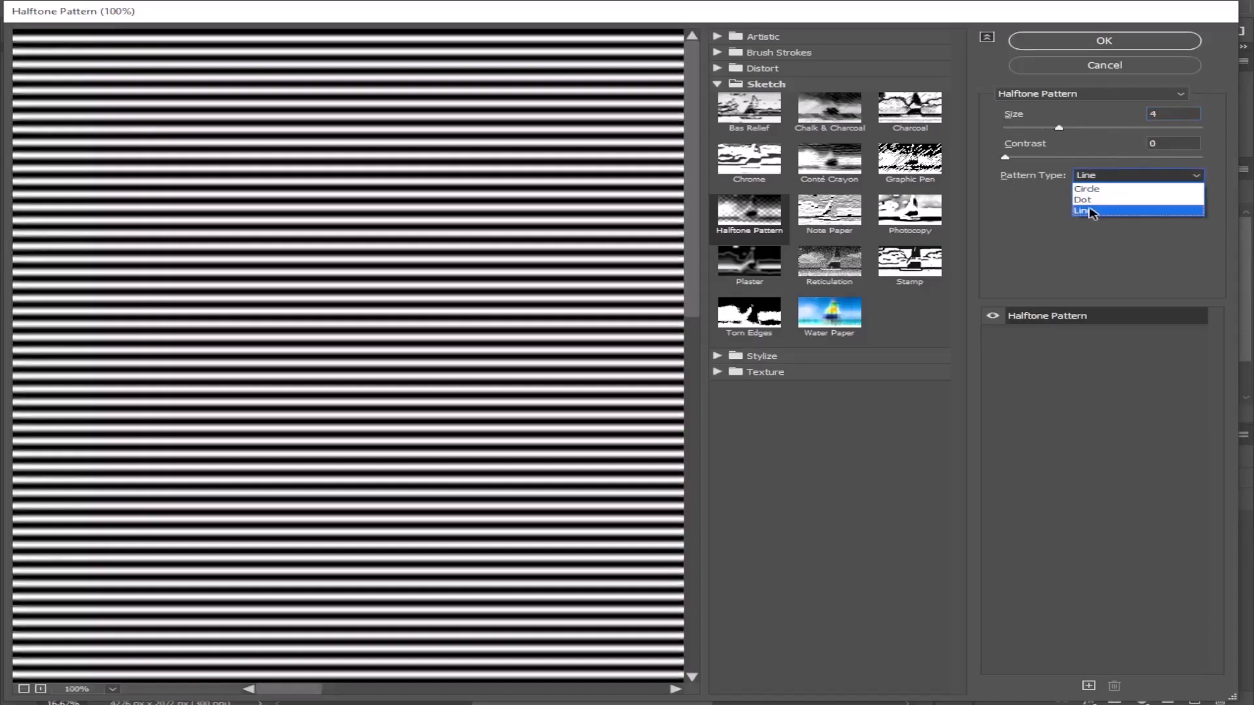
{"action": "left_click", "coordinate": [1091, 210]}
{"action": "left_click_drag", "start_coordinate": [1005, 158], "coordinate": [1103, 164]}
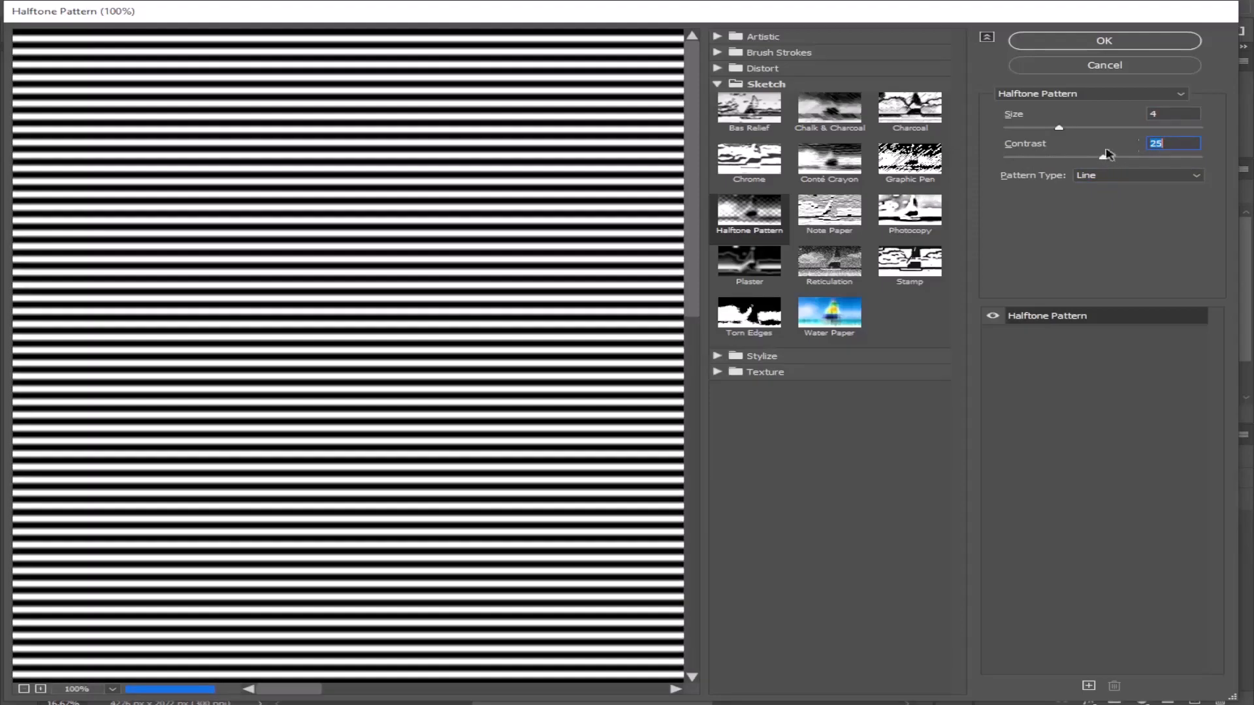
{"action": "left_click", "coordinate": [1129, 45]}
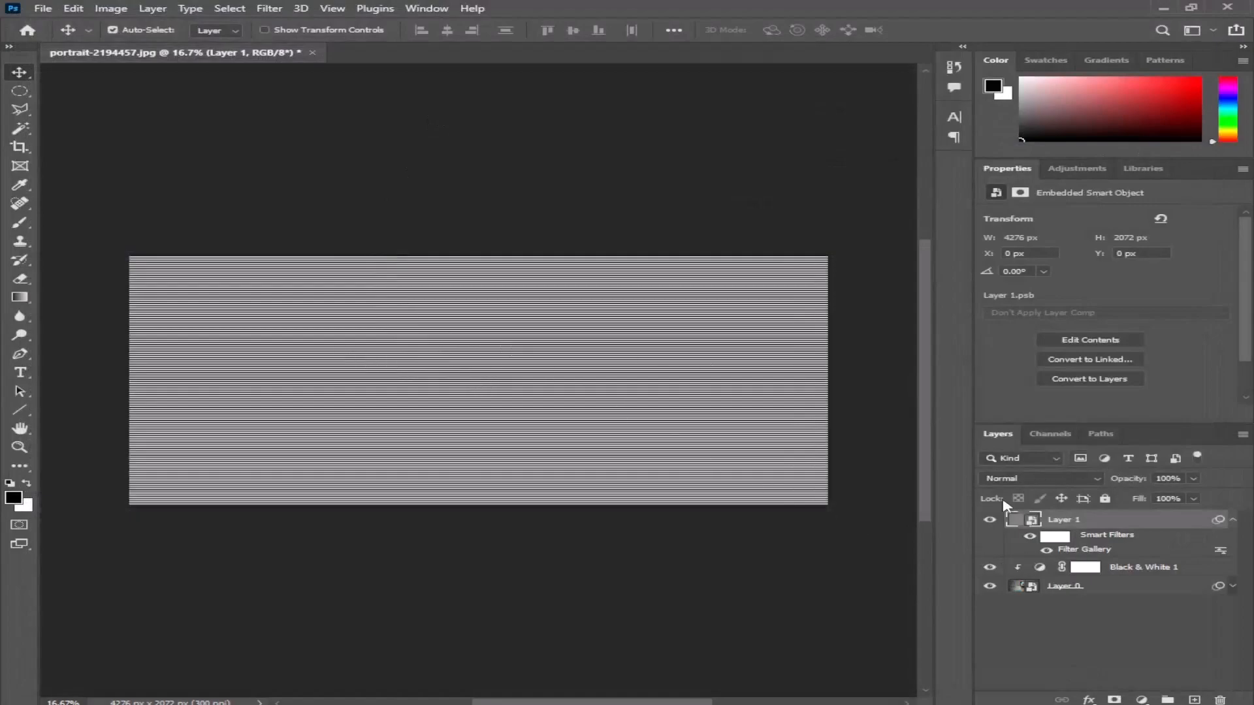
- Set the blend mode of the halftone line layer to Vivid Light
{"action": "left_click", "coordinate": [1015, 484]}
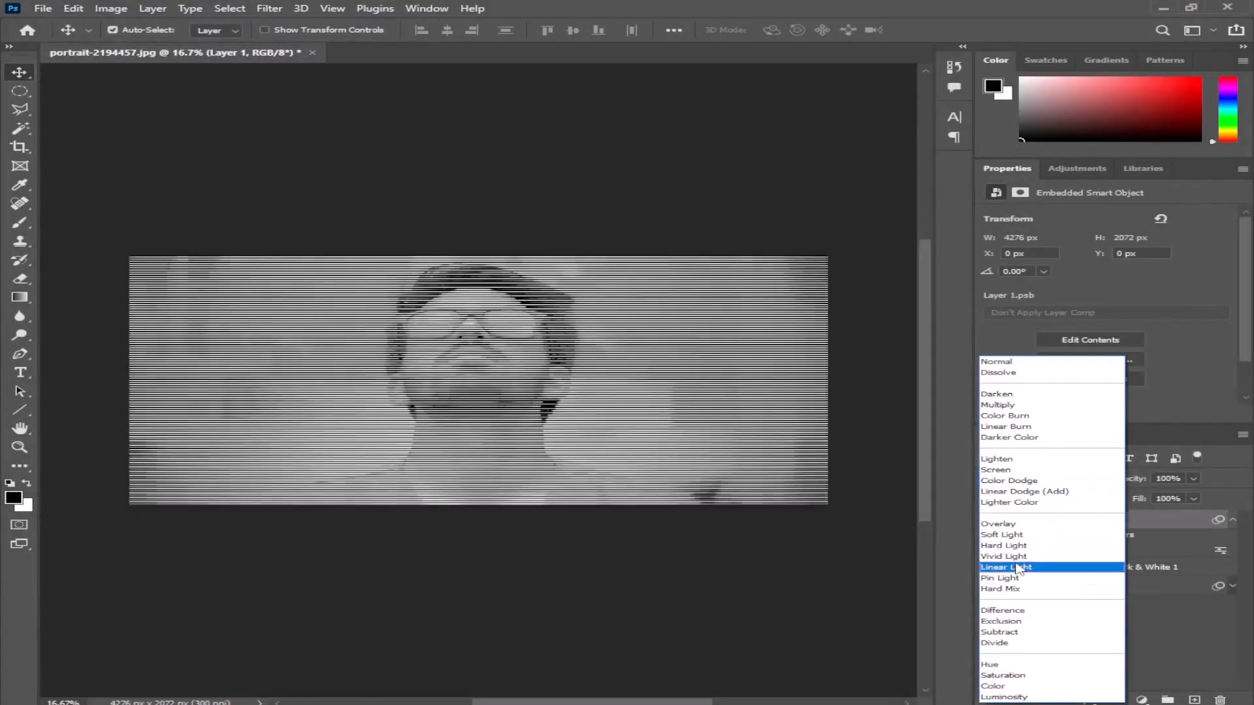
{"action": "left_click", "coordinate": [1005, 557]}
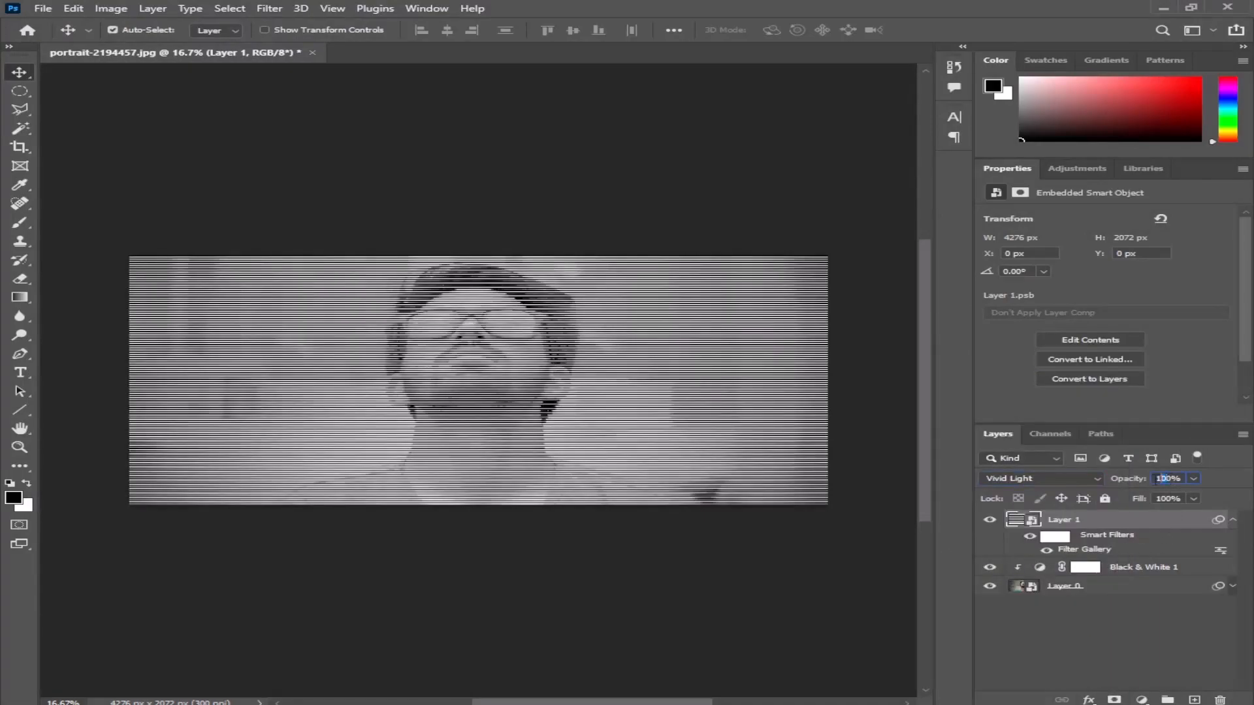
- Set the opacity of the halftone line layer to 60%
{"action": "type", "text": "0"}
{"action": "type", "text": "60"}
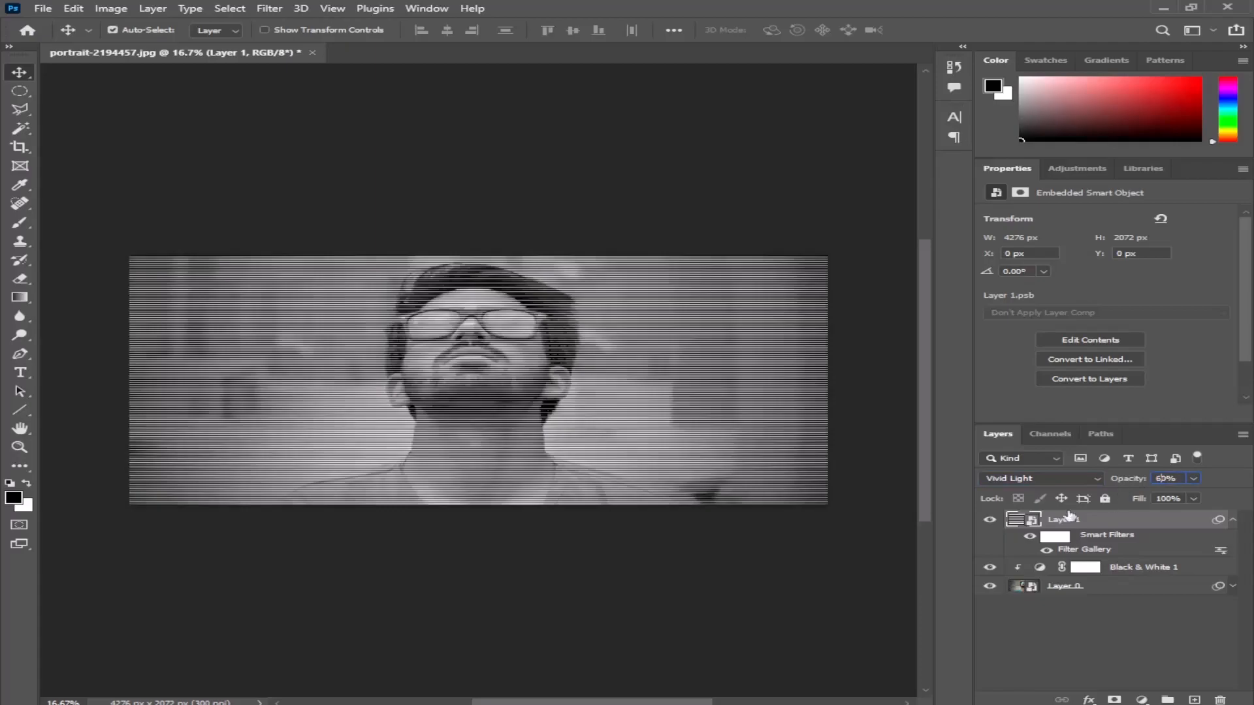
{"action": "scroll", "coordinate": [528, 422], "scroll_direction": "up", "scroll_amount": 3}
{"action": "scroll", "coordinate": [527, 421], "scroll_direction": "down", "scroll_amount": 5}
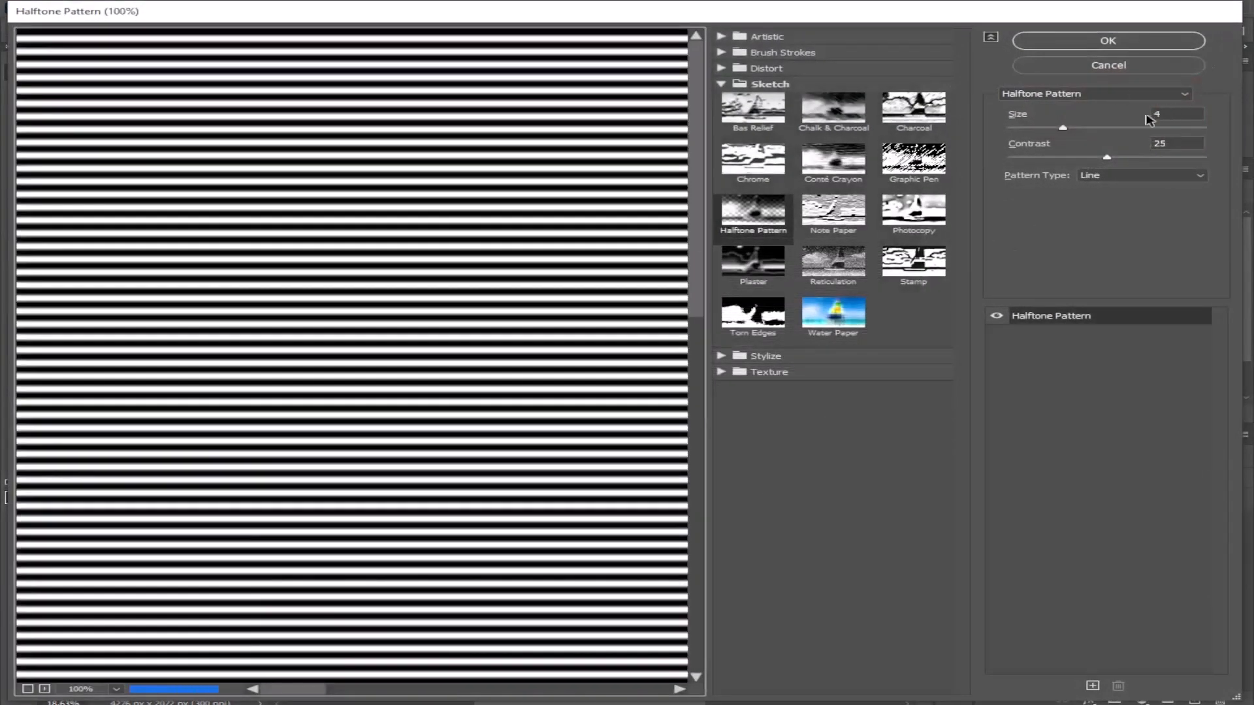
- Set the Halftone Pattern size of the line layer to 1 and collapse its smart filter list
{"action": "double_click", "coordinate": [1155, 115]}
{"action": "type", "text": "1"}
{"action": "left_click", "coordinate": [1135, 42]}
{"action": "scroll", "coordinate": [484, 361], "scroll_direction": "up", "scroll_amount": 3}
{"action": "scroll", "coordinate": [483, 360], "scroll_direction": "down", "scroll_amount": 4}
{"action": "scroll", "coordinate": [485, 359], "scroll_direction": "up", "scroll_amount": 2}
{"action": "scroll", "coordinate": [486, 358], "scroll_direction": "down", "scroll_amount": 2}
{"action": "scroll", "coordinate": [486, 358], "scroll_direction": "up", "scroll_amount": 1}
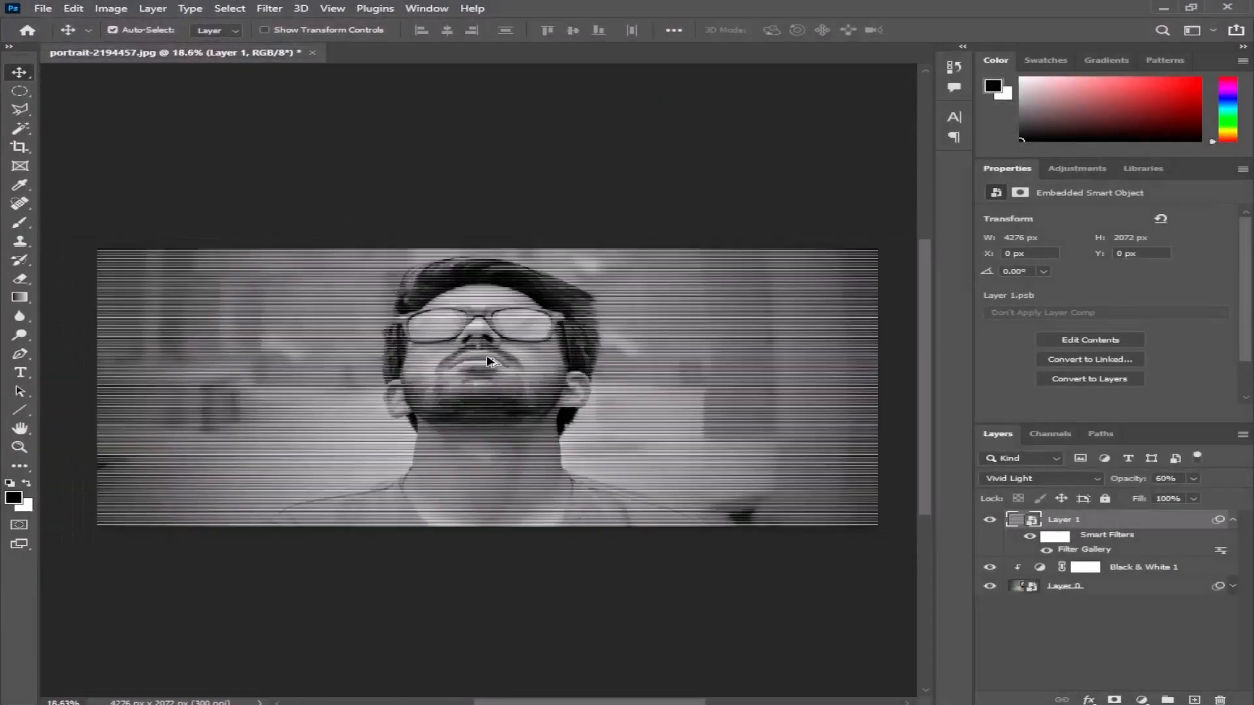
{"action": "scroll", "coordinate": [553, 350], "scroll_direction": "down", "scroll_amount": 1}
{"action": "scroll", "coordinate": [555, 355], "scroll_direction": "up", "scroll_amount": 1}
{"action": "scroll", "coordinate": [548, 358], "scroll_direction": "down", "scroll_amount": 1}
{"action": "left_click_drag", "start_coordinate": [549, 358], "coordinate": [552, 364]}
{"action": "left_click", "coordinate": [1232, 521]}
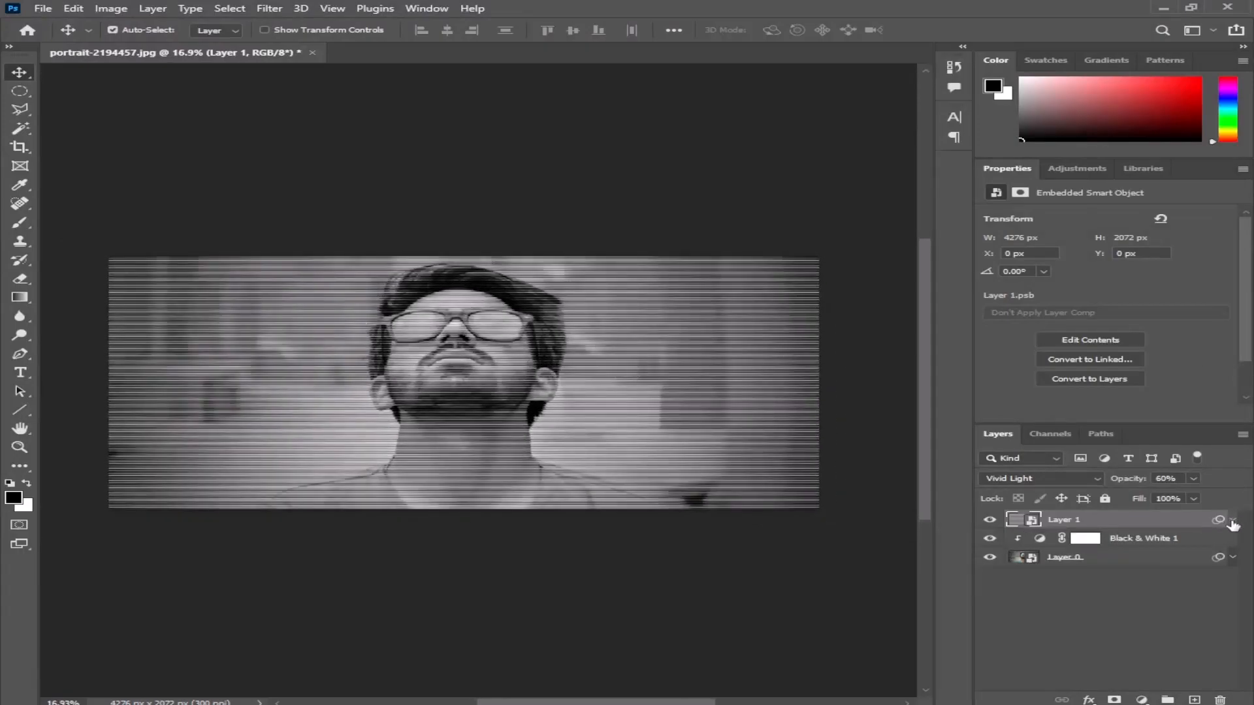
- Start a Shadows/Highlights adjustment on Layer 0 and set the shadows' tone to 0% and radius to 0 px
{"action": "left_click", "coordinate": [1069, 569]}
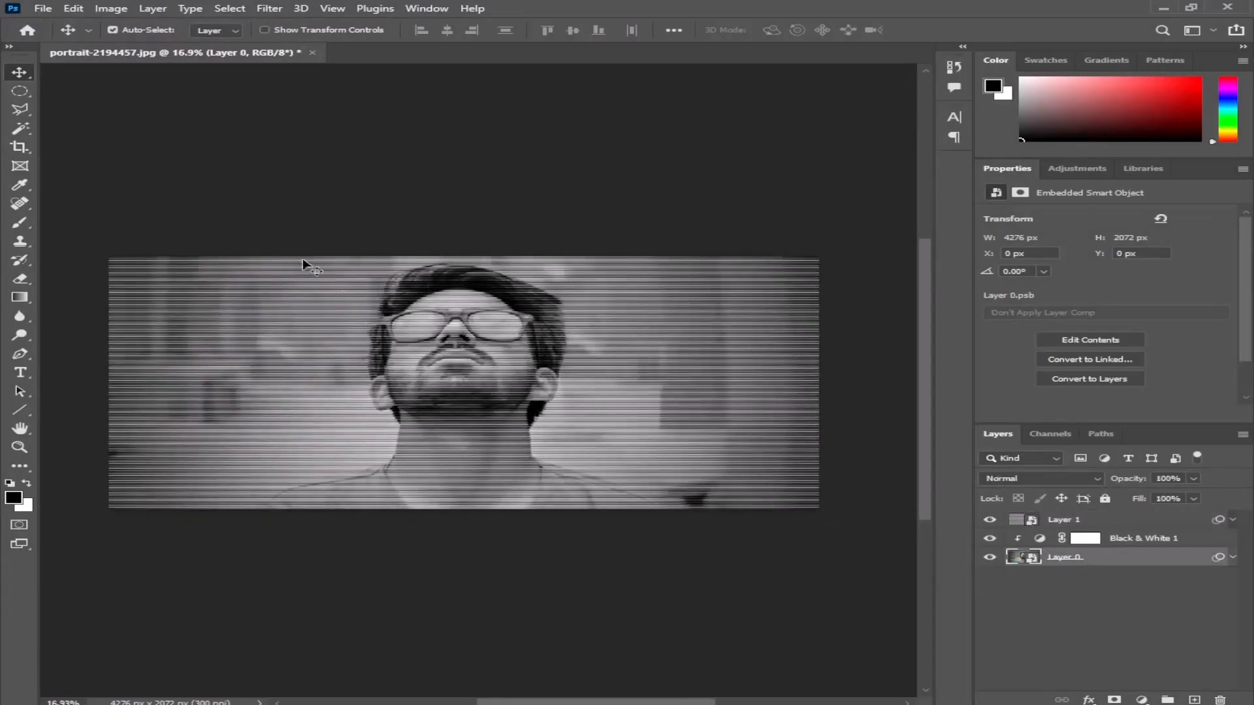
{"action": "left_click", "coordinate": [268, 10]}
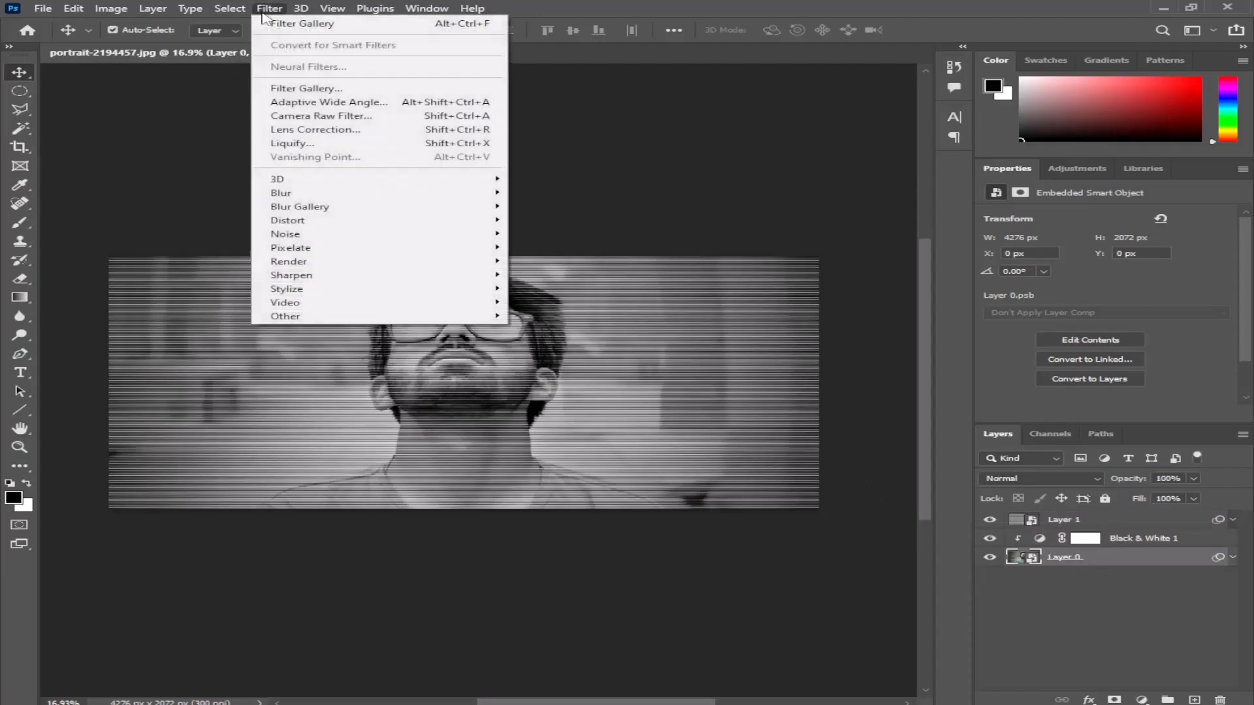
{"action": "left_click", "coordinate": [263, 12]}
{"action": "left_click", "coordinate": [77, 10]}
{"action": "mouse_move", "coordinate": [121, 9]}
{"action": "mouse_move", "coordinate": [122, 42]}
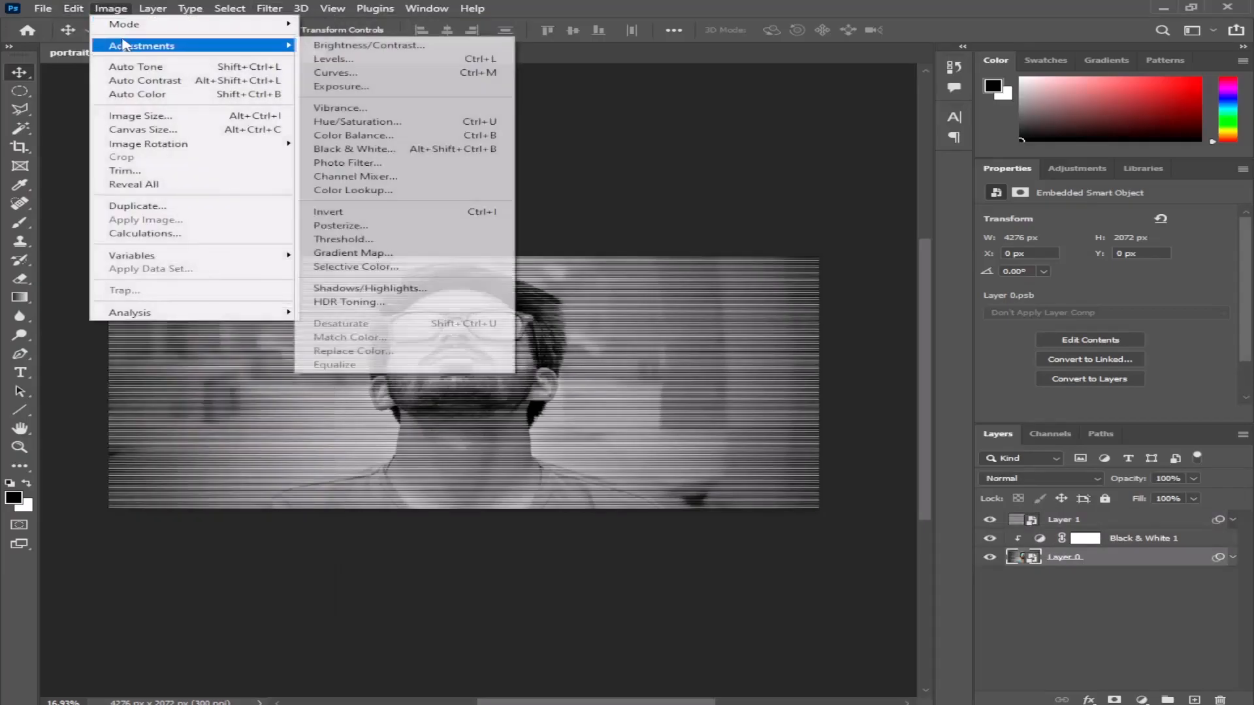
{"action": "left_click", "coordinate": [370, 288]}
{"action": "left_click_drag", "start_coordinate": [488, 107], "coordinate": [718, 108]}
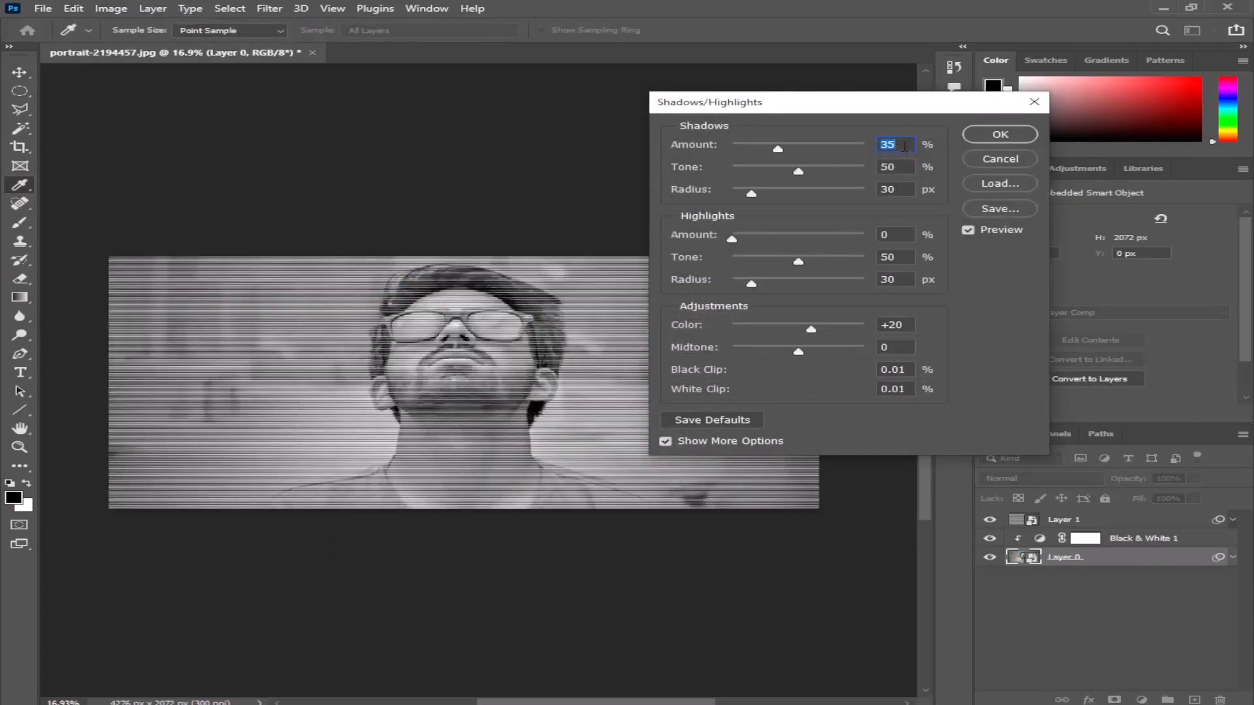
{"action": "key", "text": "Tab"}
{"action": "type", "text": "0"}
{"action": "key", "text": "Tab"}
{"action": "type", "text": "0"}
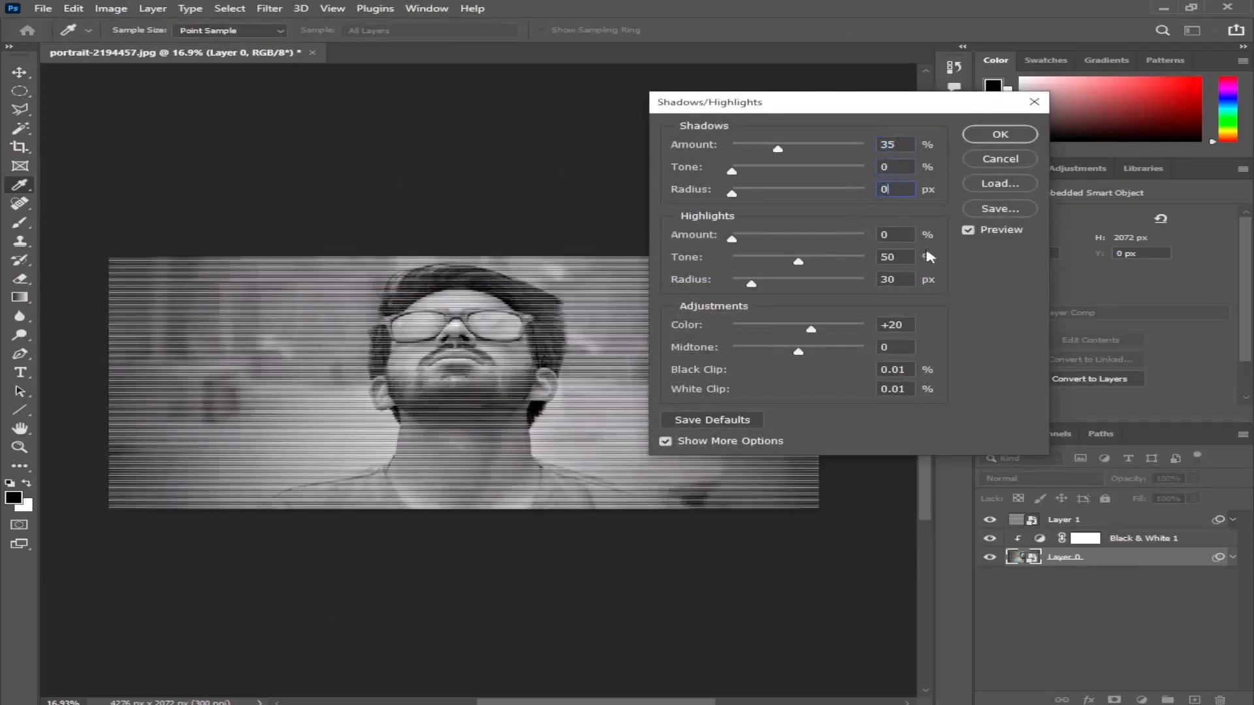
{"action": "type", "text": "0"}
- Set the highlights' tone and radius to 0, color to 0 and black clip to 1%, and apply the Shadows/Highlights adjustment
{"action": "key", "text": "Tab"}
{"action": "type", "text": "0"}
{"action": "key", "text": "Tab"}
{"action": "key", "text": "Tab"}
{"action": "type", "text": "1"}
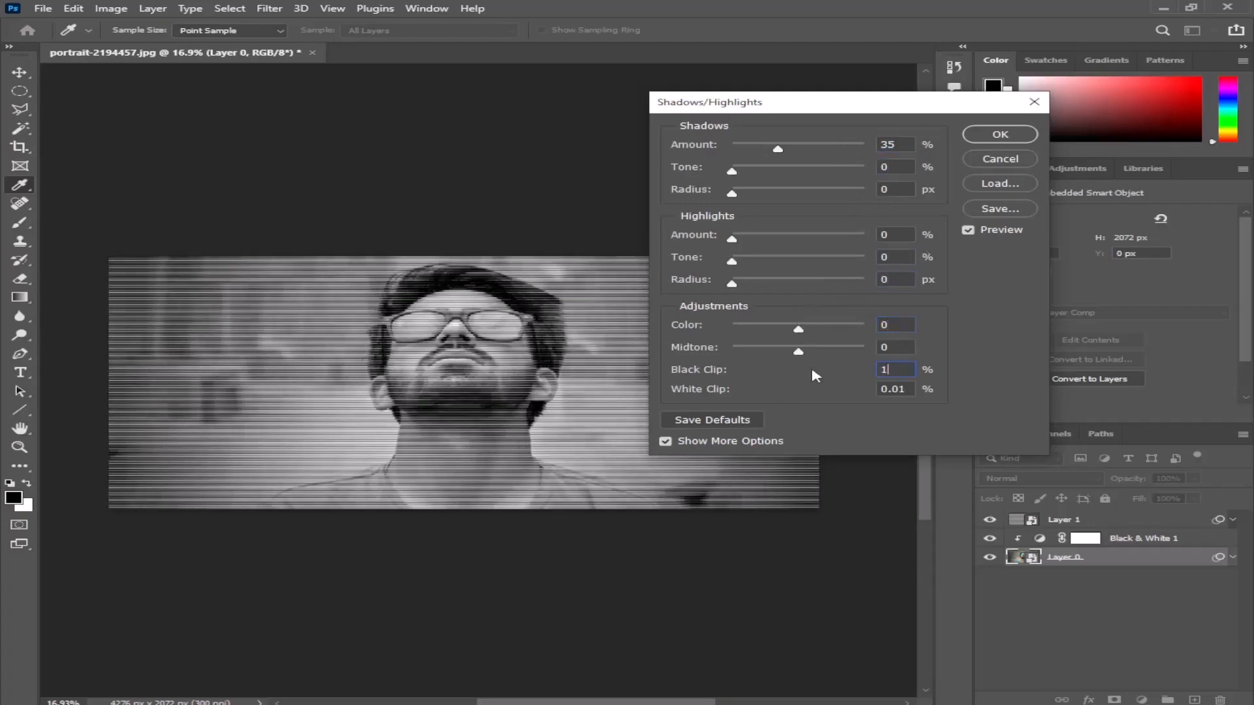
{"action": "left_click", "coordinate": [1000, 135]}
{"action": "key", "text": "v"}
{"action": "scroll", "coordinate": [503, 358], "scroll_direction": "up", "scroll_amount": 2}
{"action": "scroll", "coordinate": [502, 358], "scroll_direction": "down", "scroll_amount": 6}
{"action": "scroll", "coordinate": [501, 358], "scroll_direction": "up", "scroll_amount": 3}
{"action": "scroll", "coordinate": [465, 363], "scroll_direction": "down", "scroll_amount": 2}
{"action": "scroll", "coordinate": [385, 363], "scroll_direction": "up", "scroll_amount": 3}
{"action": "scroll", "coordinate": [425, 378], "scroll_direction": "down", "scroll_amount": 3}
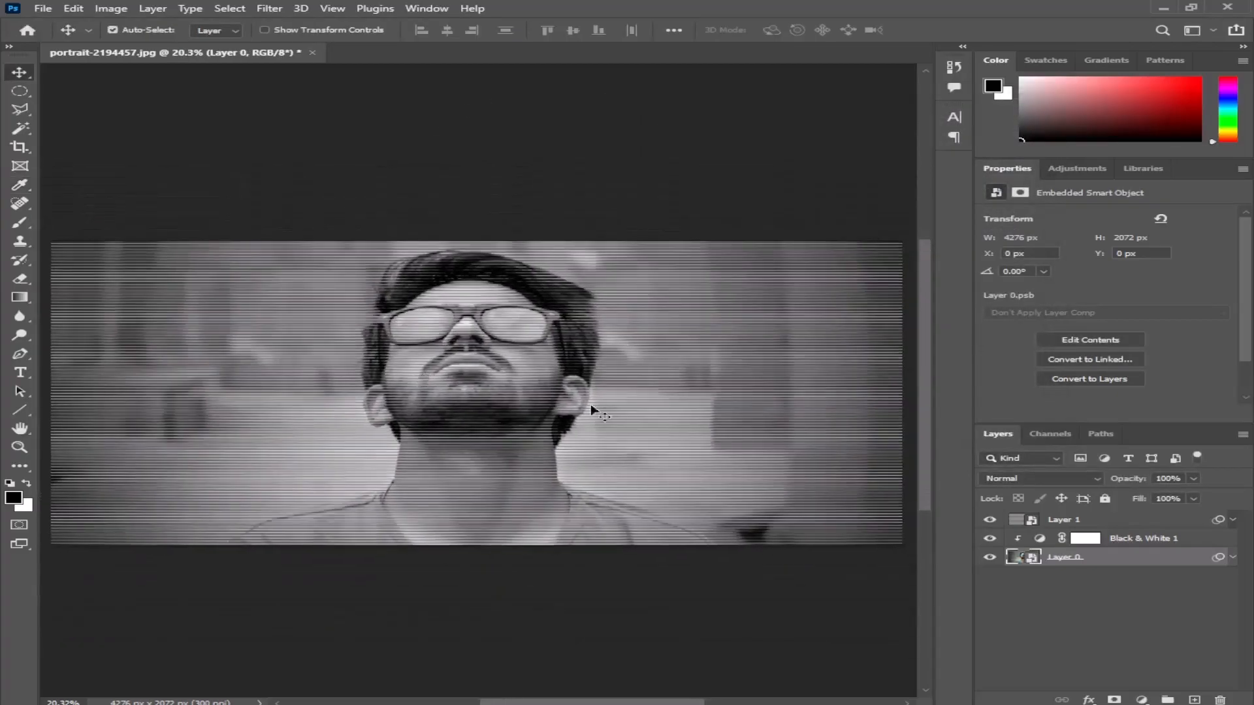
- Create a new layer above the halftone line layer and add a guide layout with 2 columns, 2 rows and 0 px margins
{"action": "left_click", "coordinate": [1077, 522]}
{"action": "left_click", "coordinate": [1198, 699]}
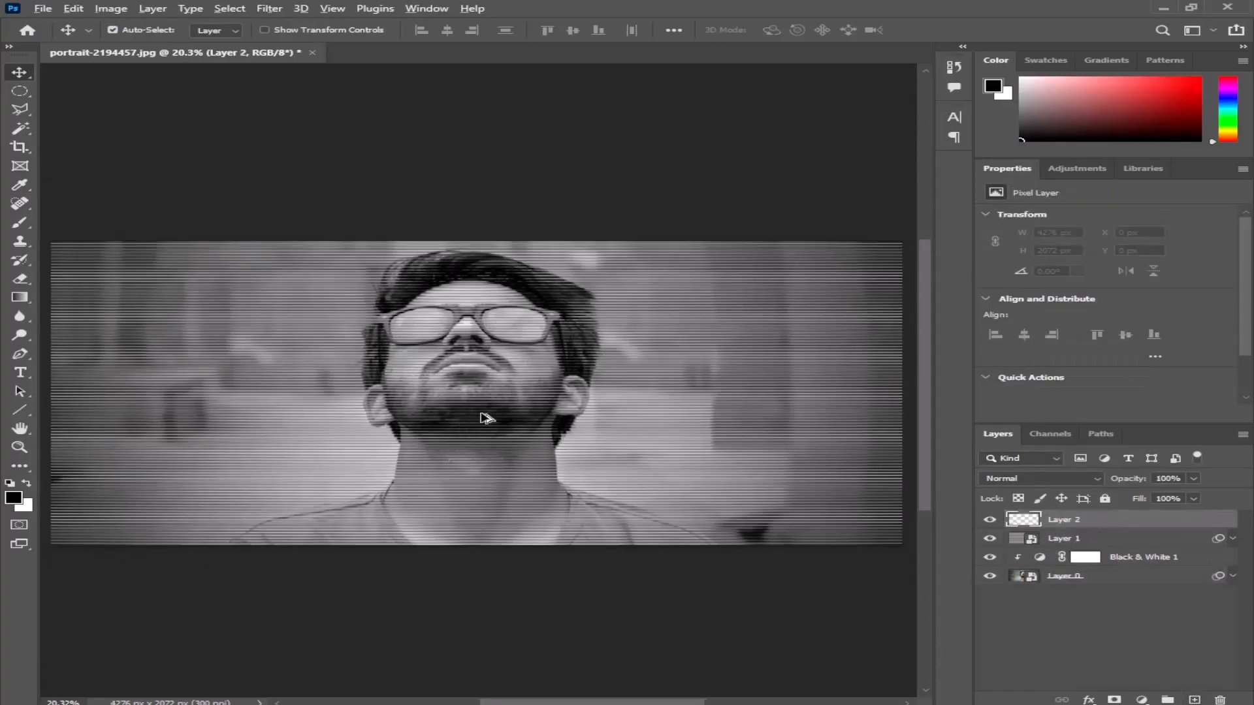
{"action": "scroll", "coordinate": [490, 414], "scroll_direction": "down", "scroll_amount": 1}
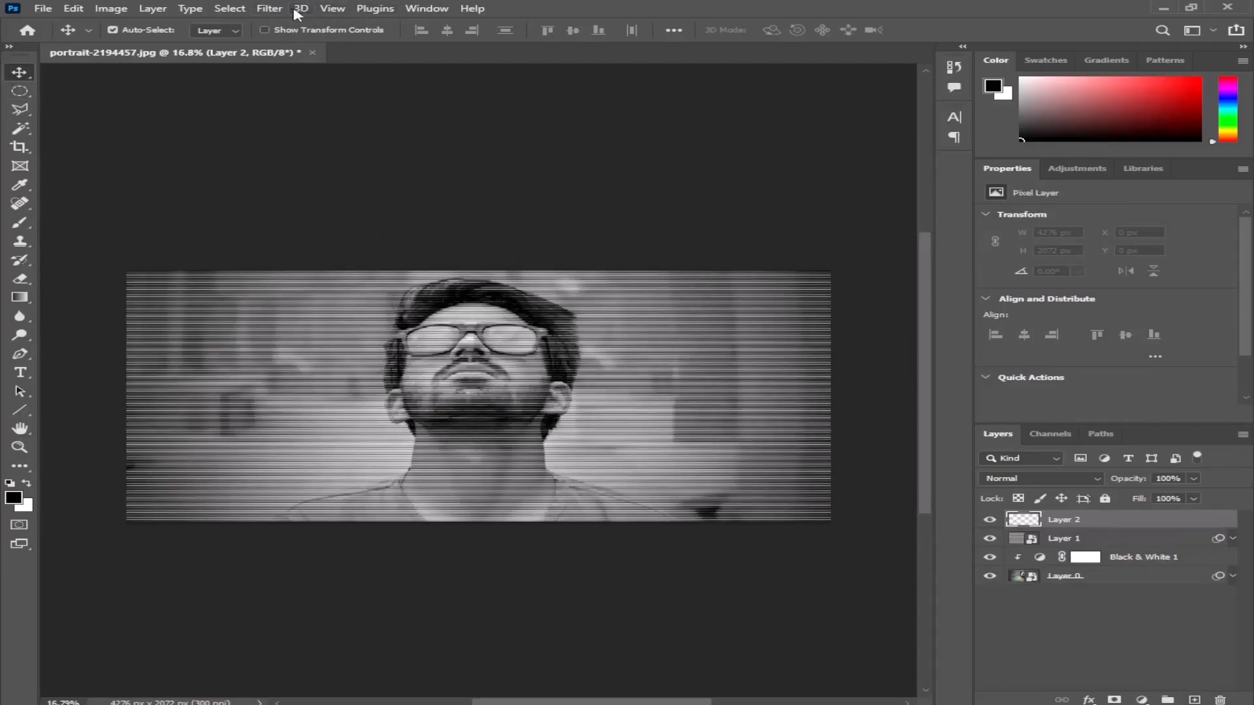
{"action": "left_click", "coordinate": [333, 8]}
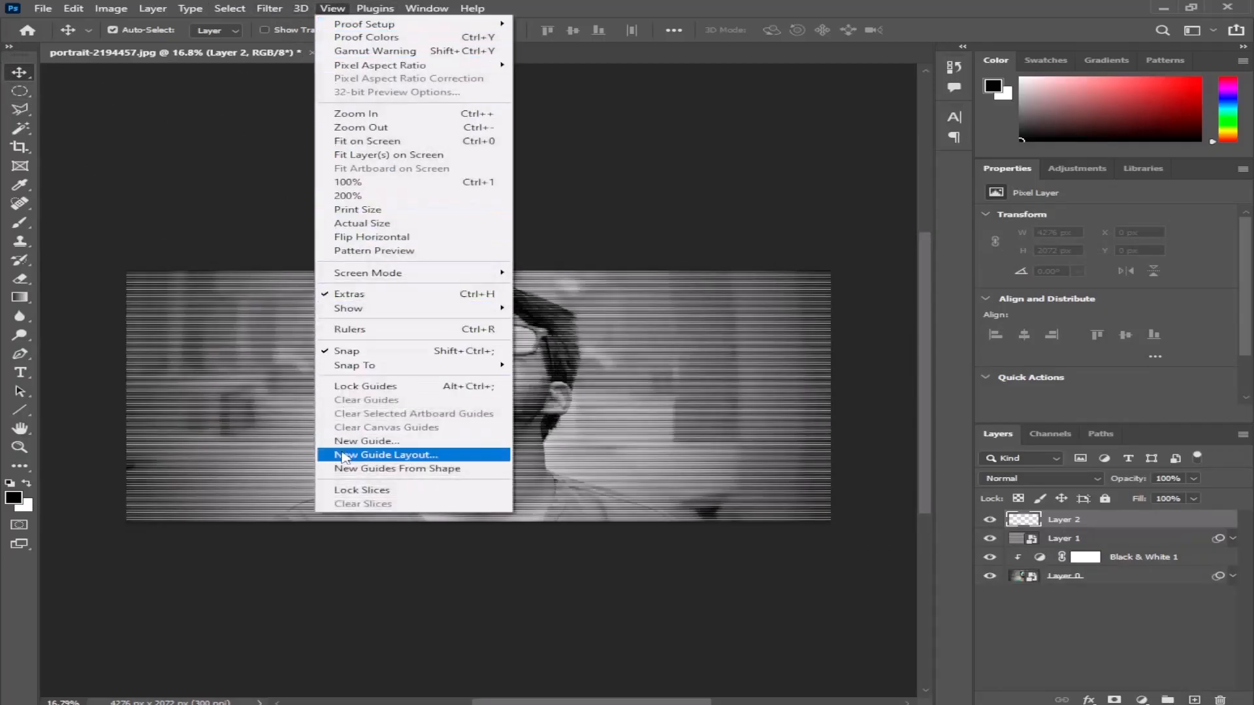
{"action": "left_click", "coordinate": [430, 456]}
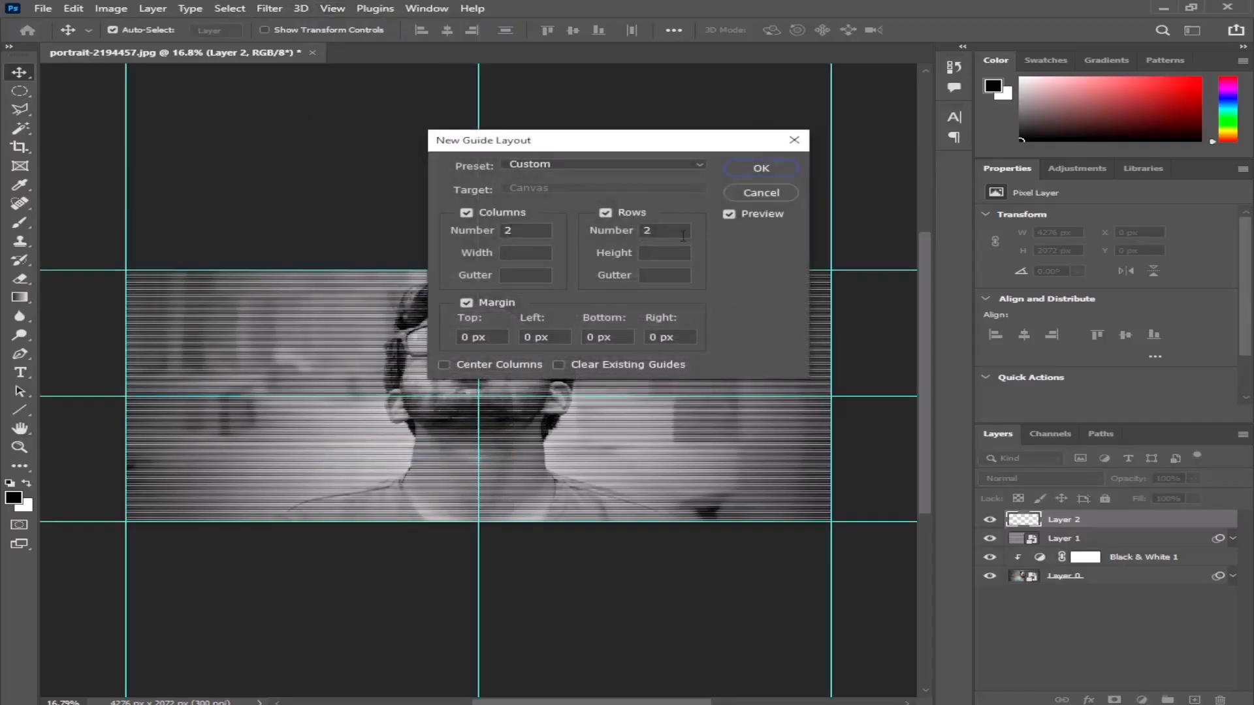
{"action": "left_click", "coordinate": [758, 171]}
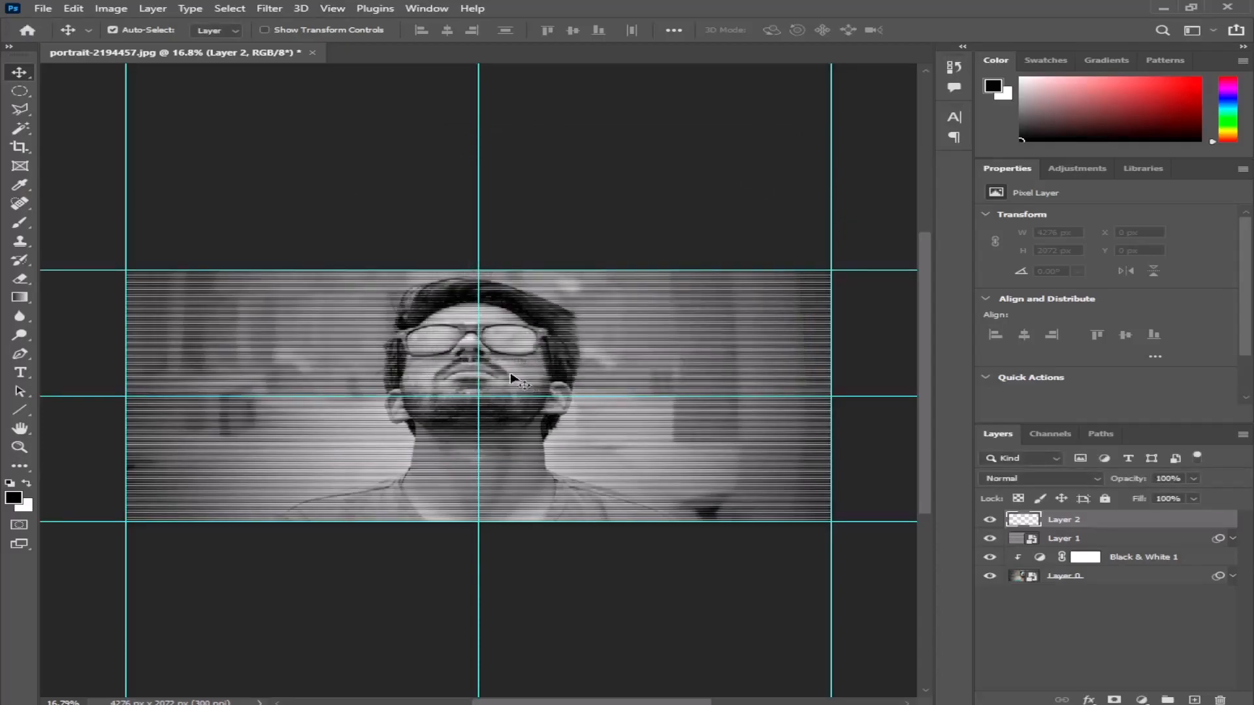
- Draw a circular selection about 3754 px wide centered on the guides' intersection and feather it by 50 pixels
{"action": "left_click", "coordinate": [20, 91]}
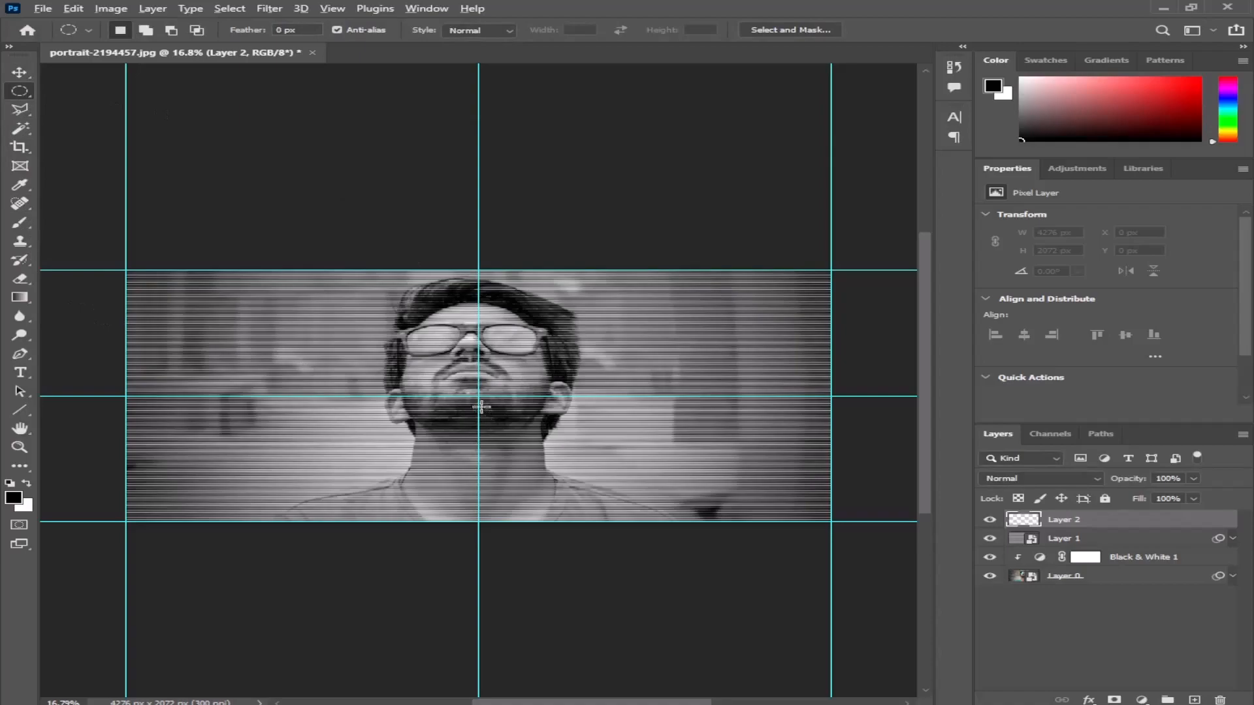
{"action": "left_click_drag", "start_coordinate": [477, 396], "coordinate": [787, 65]}
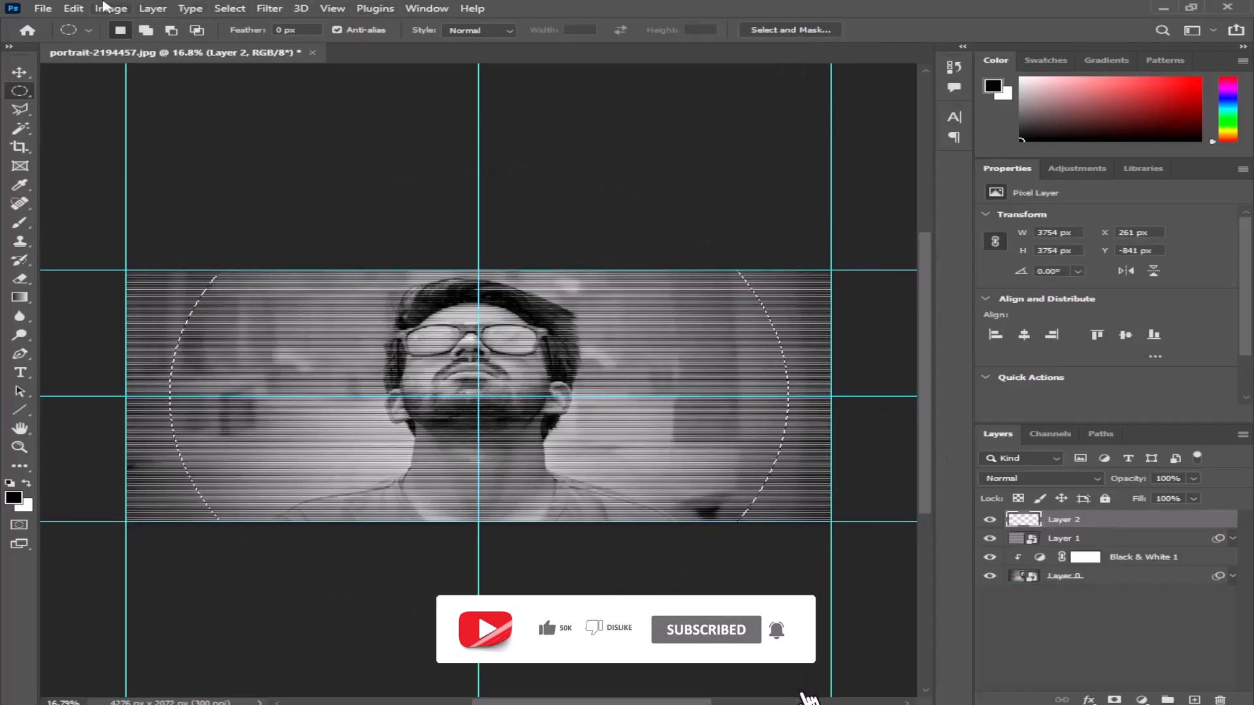
{"action": "left_click", "coordinate": [230, 10]}
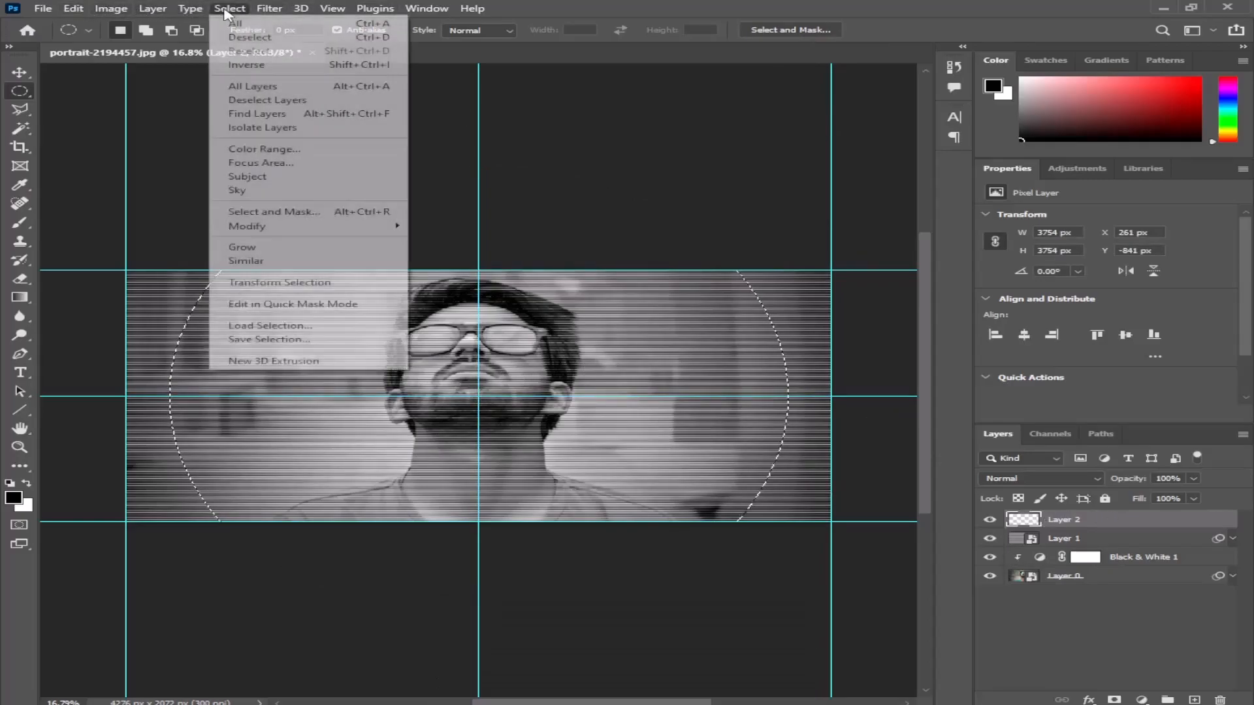
{"action": "mouse_move", "coordinate": [245, 228]}
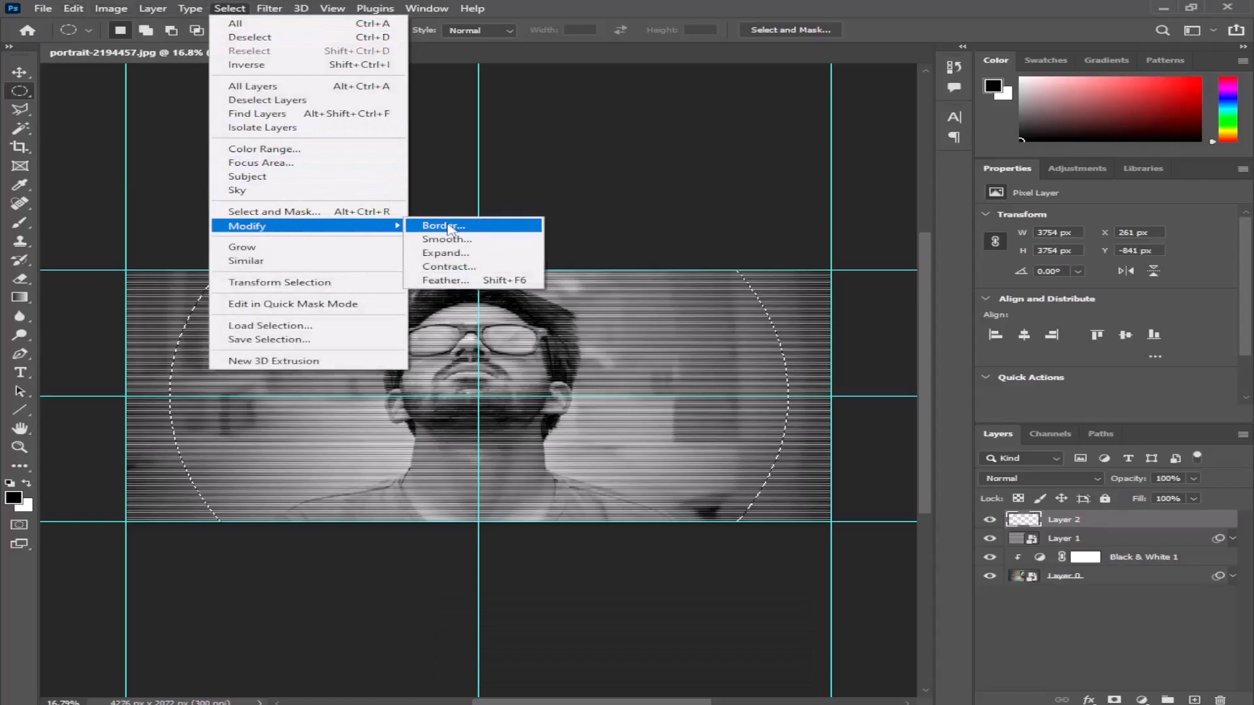
{"action": "left_click", "coordinate": [446, 288]}
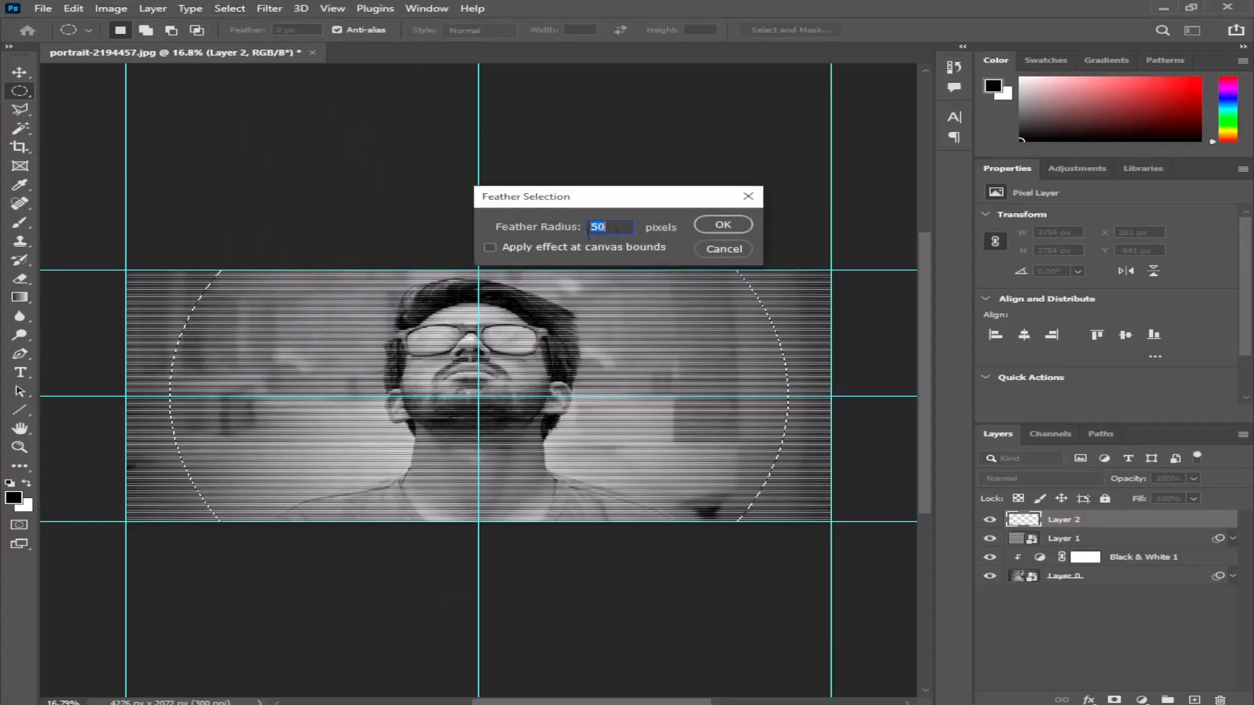
{"action": "left_click", "coordinate": [739, 231]}
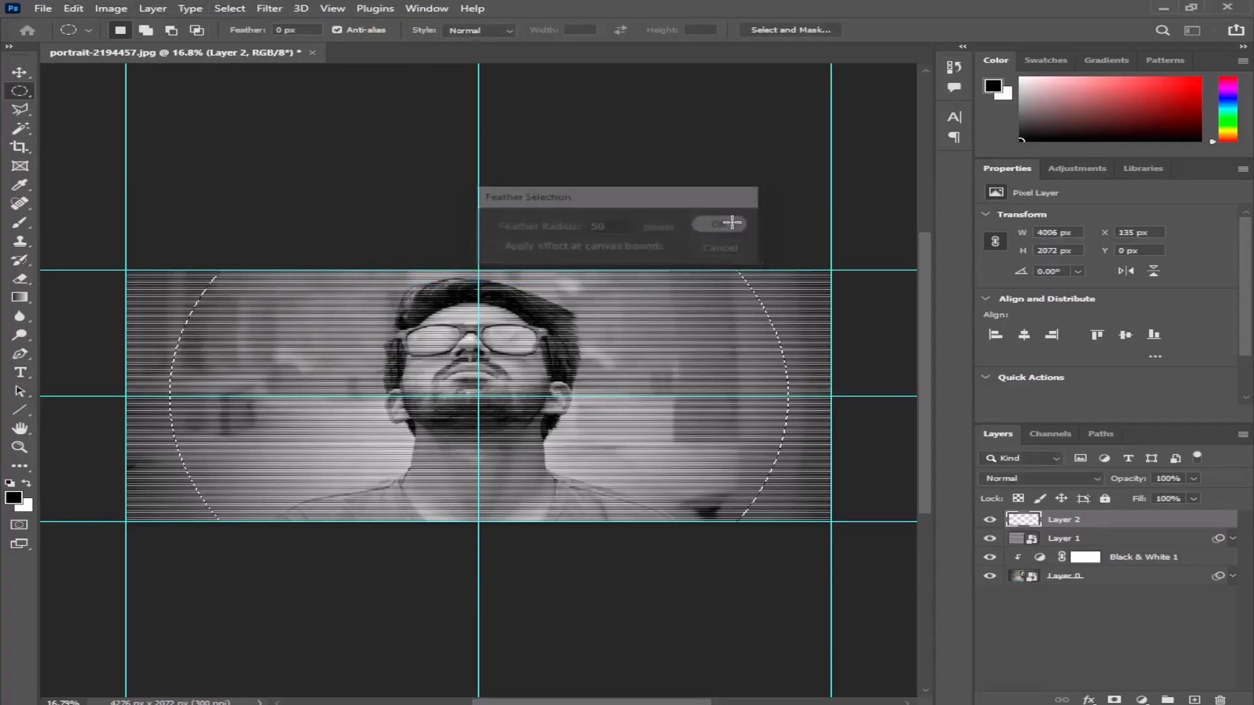
- Invert the circular selection and fill it on Layer 2 with the black Foreground Color at 100% opacity, leaving nothing selected
{"action": "right_click", "coordinate": [470, 312]}
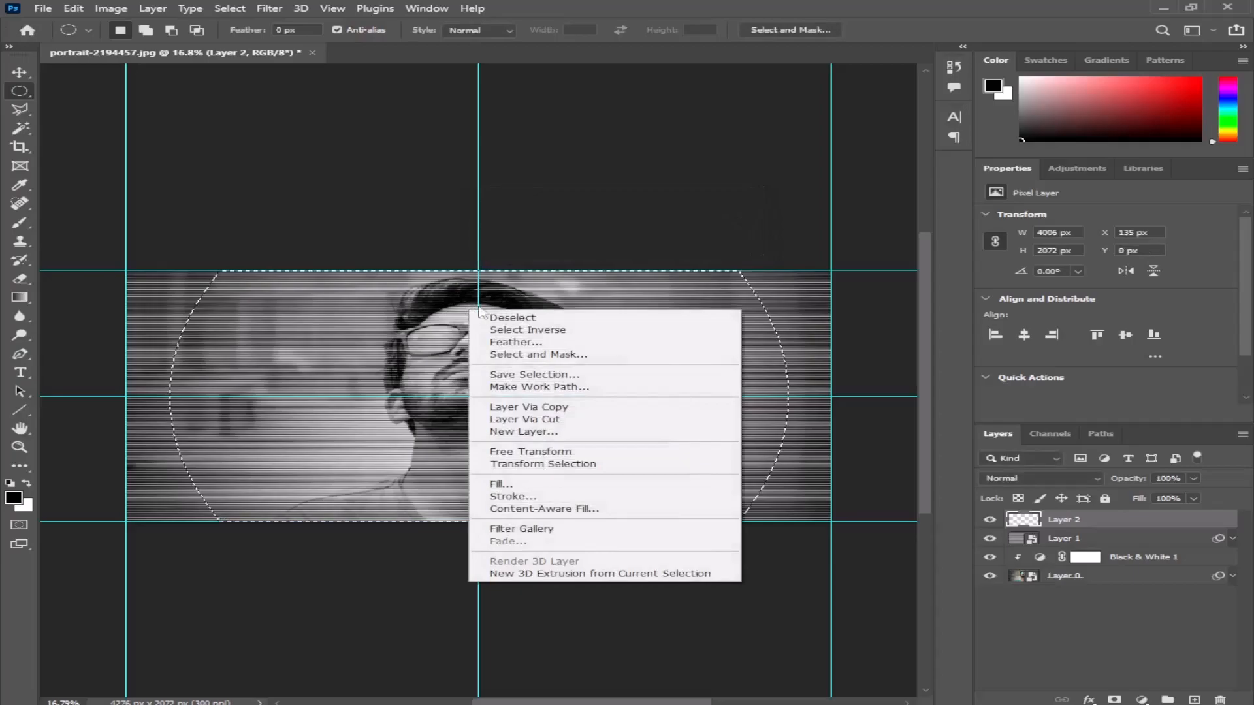
{"action": "left_click", "coordinate": [543, 330]}
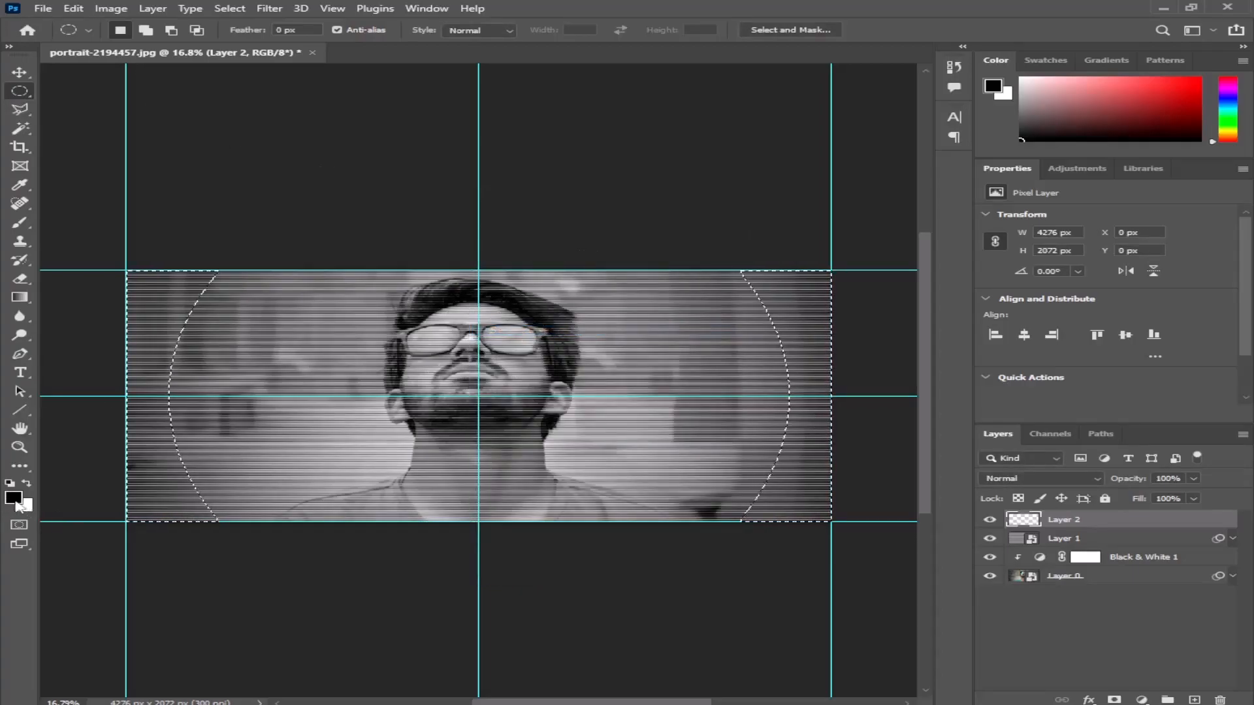
{"action": "left_click", "coordinate": [73, 8]}
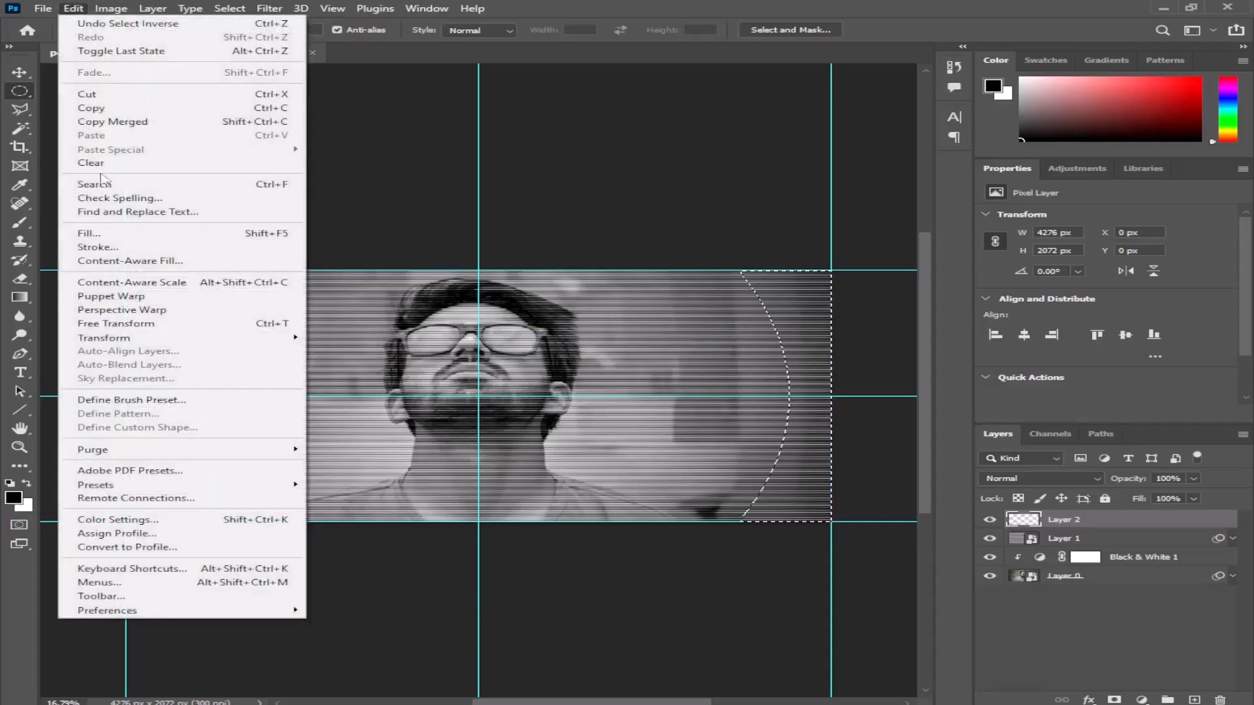
{"action": "left_click", "coordinate": [104, 230]}
{"action": "left_click", "coordinate": [610, 178]}
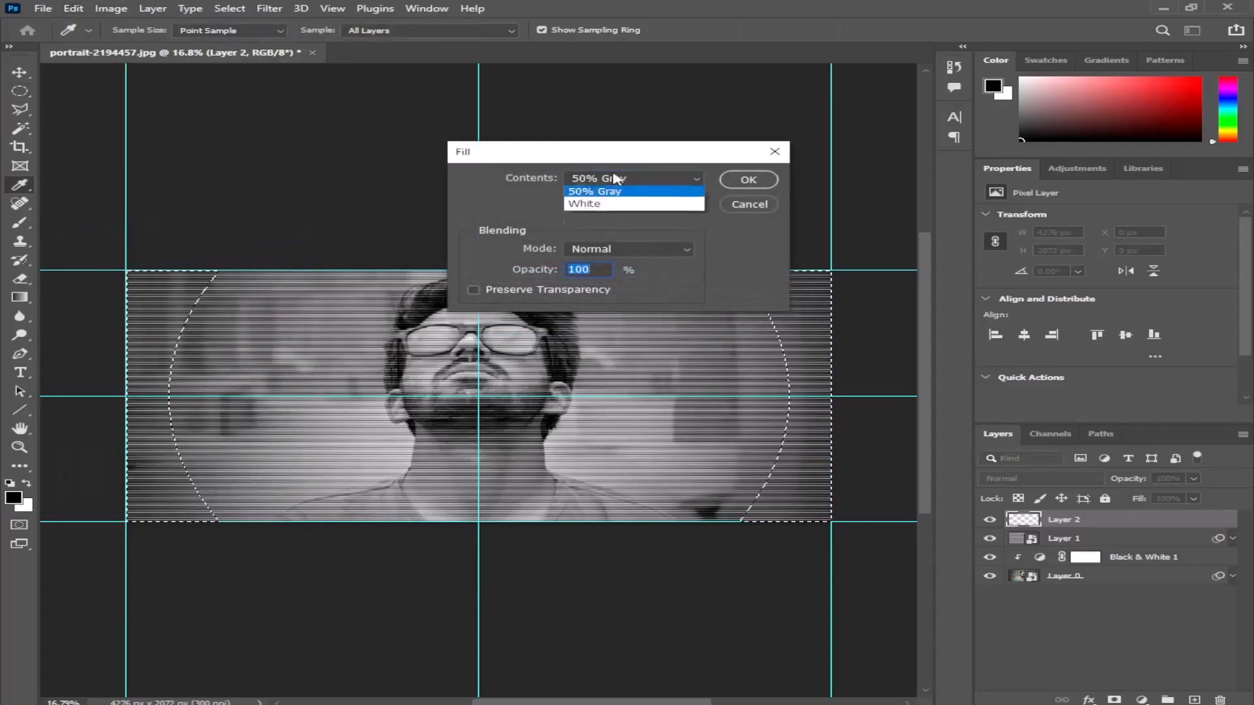
{"action": "left_click", "coordinate": [614, 193]}
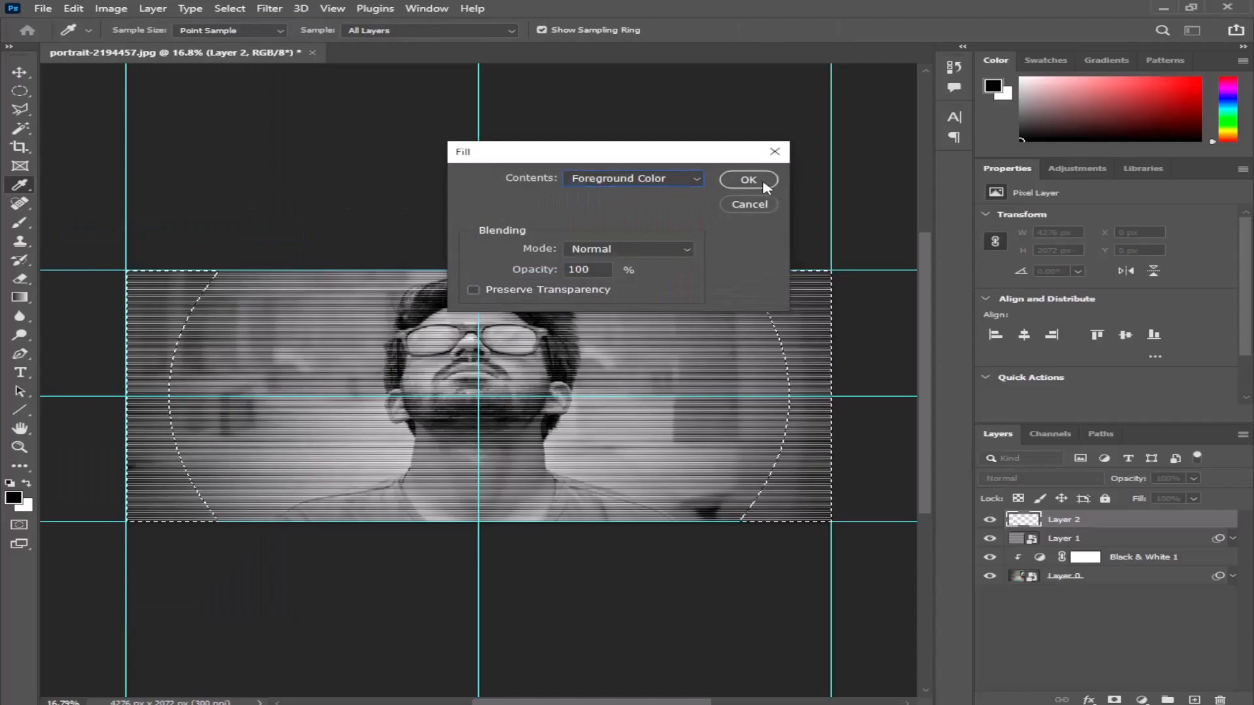
{"action": "left_click", "coordinate": [748, 180]}
{"action": "scroll", "coordinate": [468, 406], "scroll_direction": "down", "scroll_amount": 3}
{"action": "scroll", "coordinate": [461, 409], "scroll_direction": "up", "scroll_amount": 2}
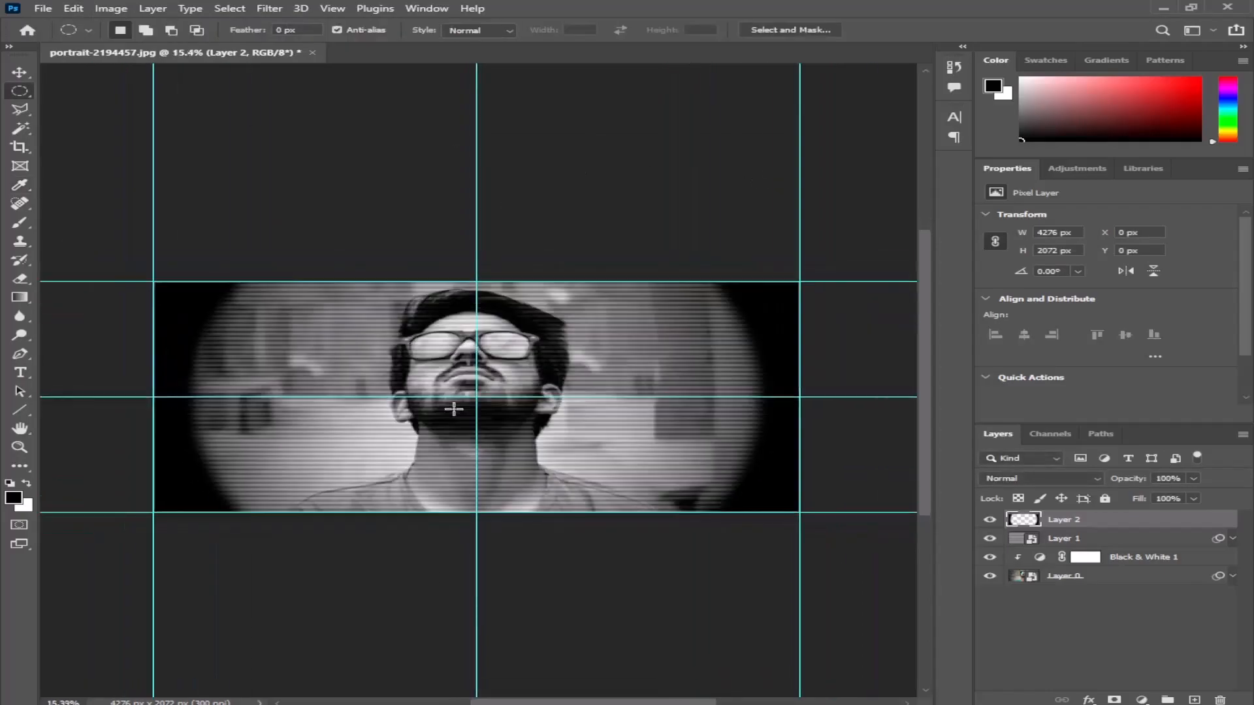
{"action": "scroll", "coordinate": [454, 409], "scroll_direction": "up", "scroll_amount": 2}
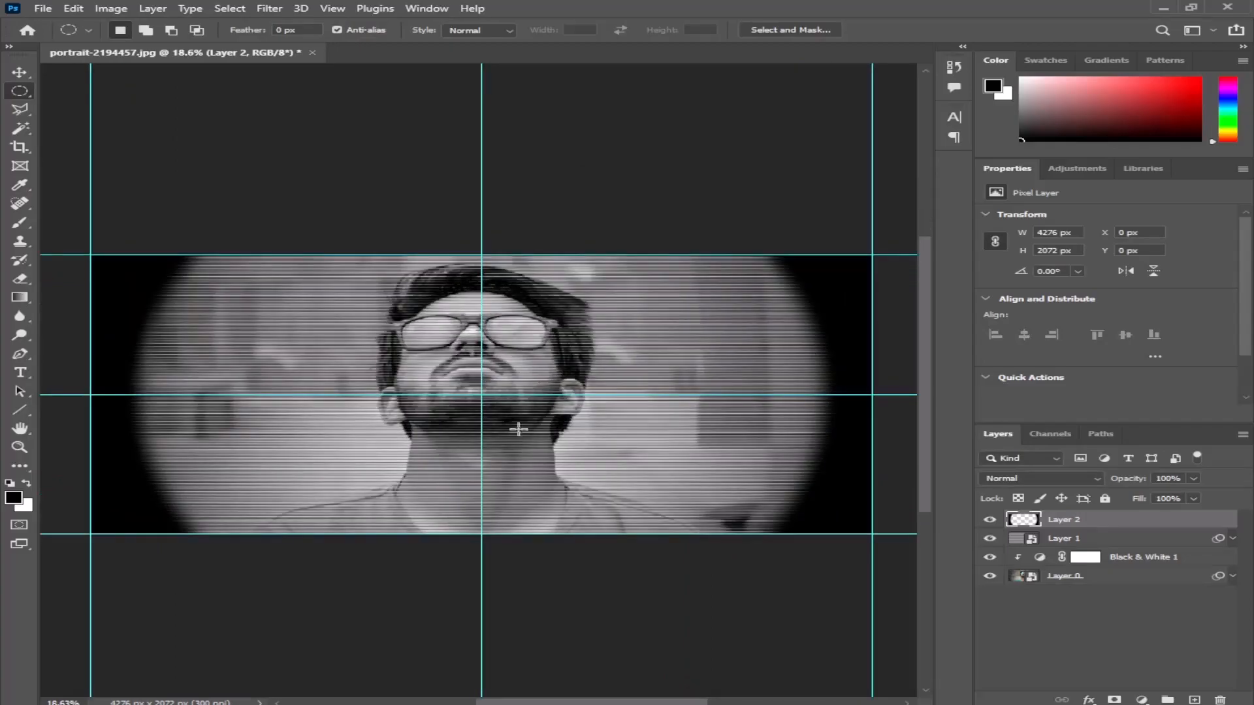
- Enlarge the black vignette on Layer 2 proportionally from its center to about 4864 by 2358 px
{"action": "key", "text": "v"}
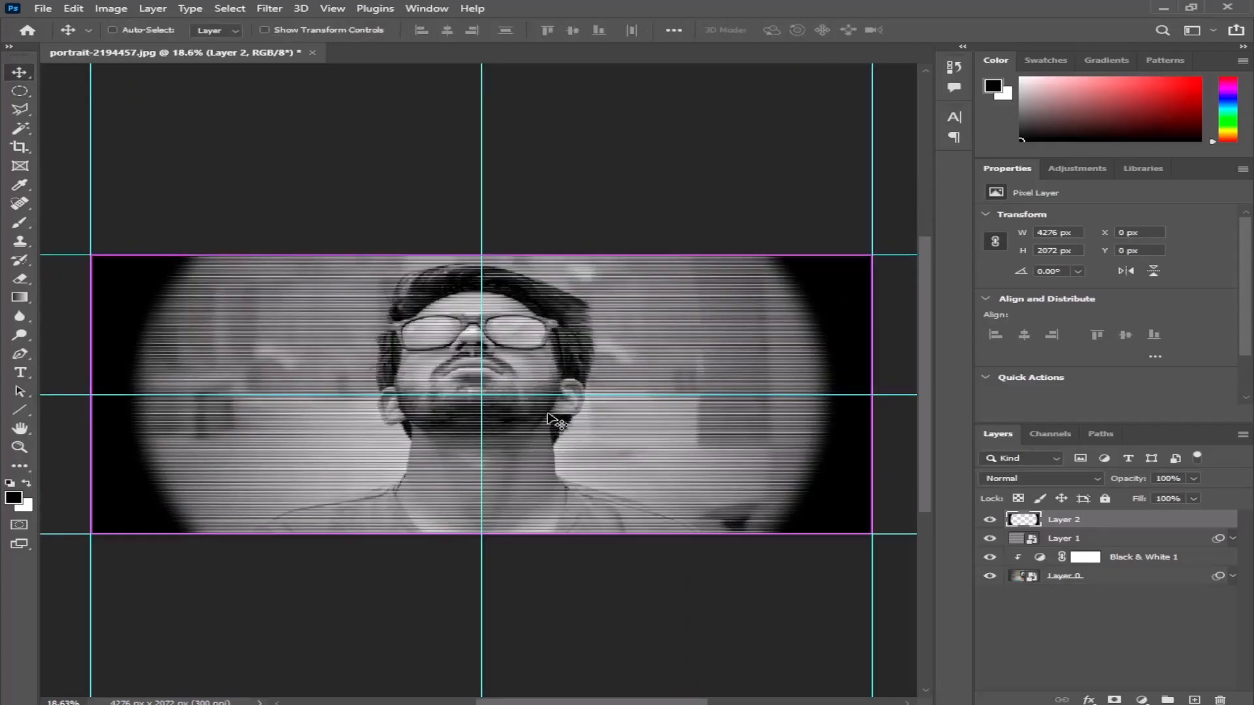
{"action": "key", "text": "ctrl+t"}
{"action": "scroll", "coordinate": [547, 385], "scroll_direction": "down", "scroll_amount": 2}
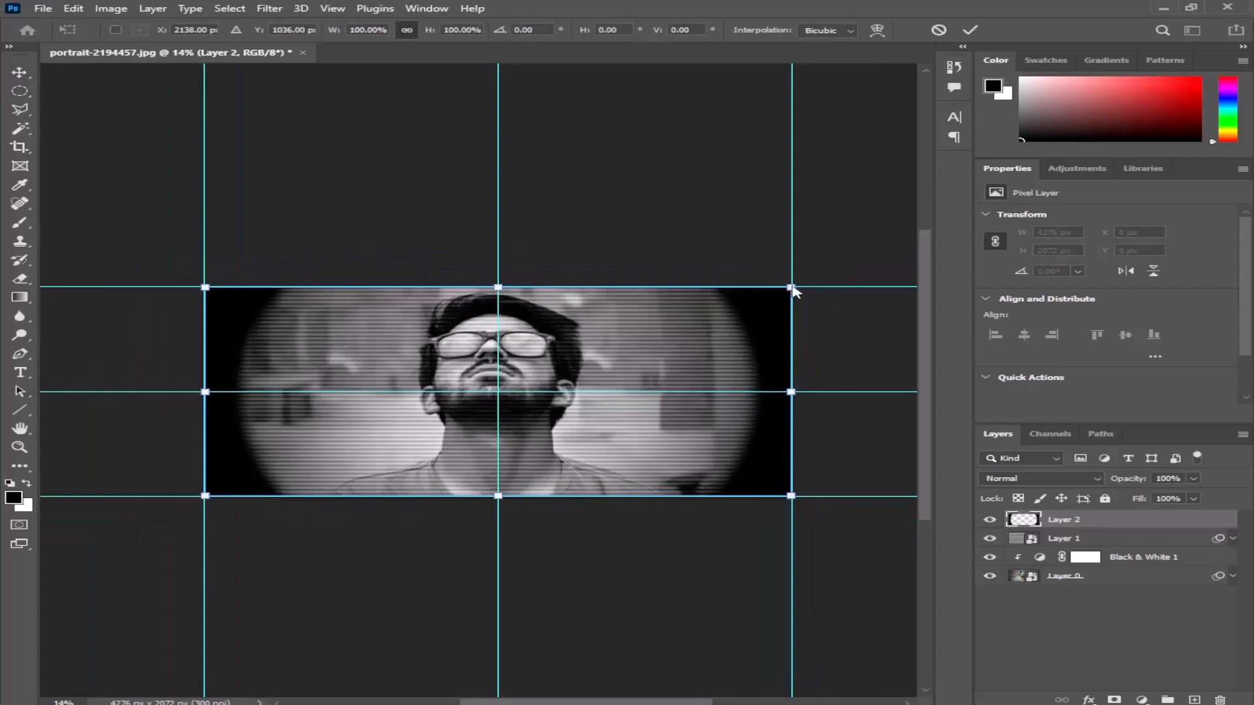
{"action": "left_click_drag", "start_coordinate": [791, 288], "coordinate": [516, 348]}
{"action": "key", "text": "Return"}
{"action": "scroll", "coordinate": [492, 379], "scroll_direction": "up", "scroll_amount": 4}
{"action": "scroll", "coordinate": [503, 378], "scroll_direction": "down", "scroll_amount": 1}
{"action": "scroll", "coordinate": [516, 373], "scroll_direction": "down", "scroll_amount": 1}
{"action": "scroll", "coordinate": [516, 365], "scroll_direction": "down", "scroll_amount": 2}
{"action": "scroll", "coordinate": [516, 364], "scroll_direction": "up", "scroll_amount": 2}
{"action": "scroll", "coordinate": [516, 365], "scroll_direction": "down", "scroll_amount": 2}
- Clear all guides from the document
{"action": "left_click", "coordinate": [332, 9]}
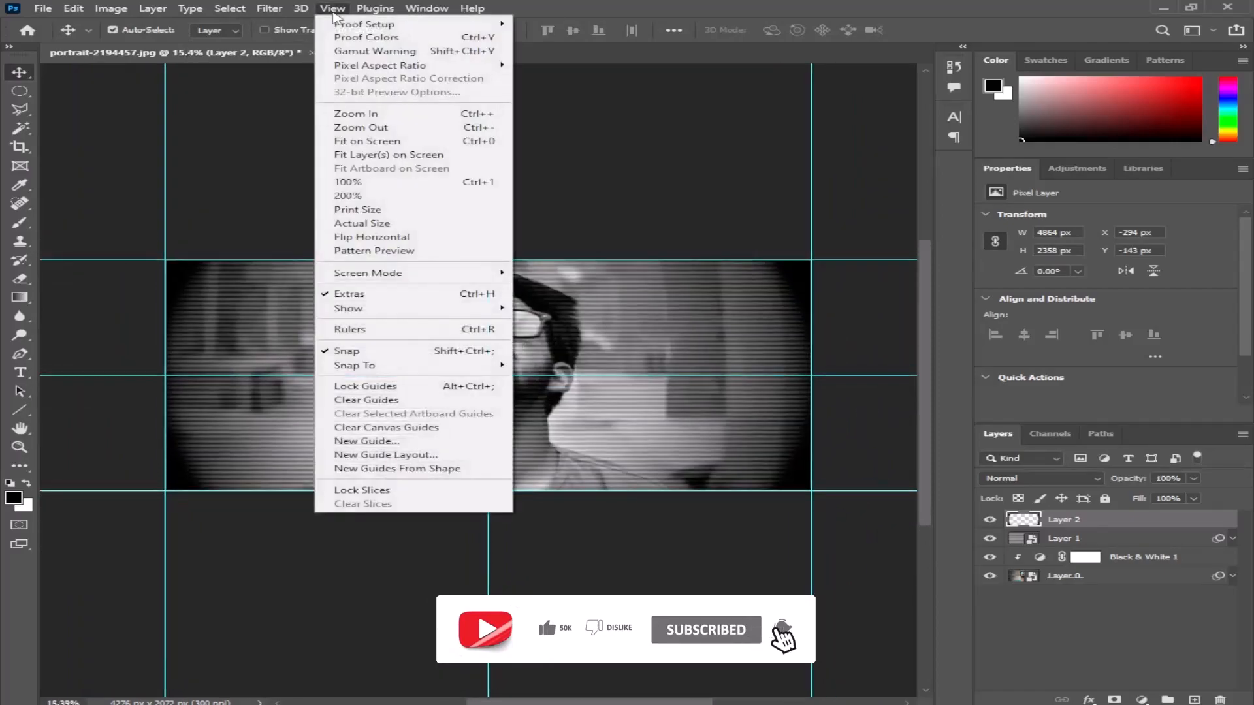
{"action": "left_click", "coordinate": [343, 401]}
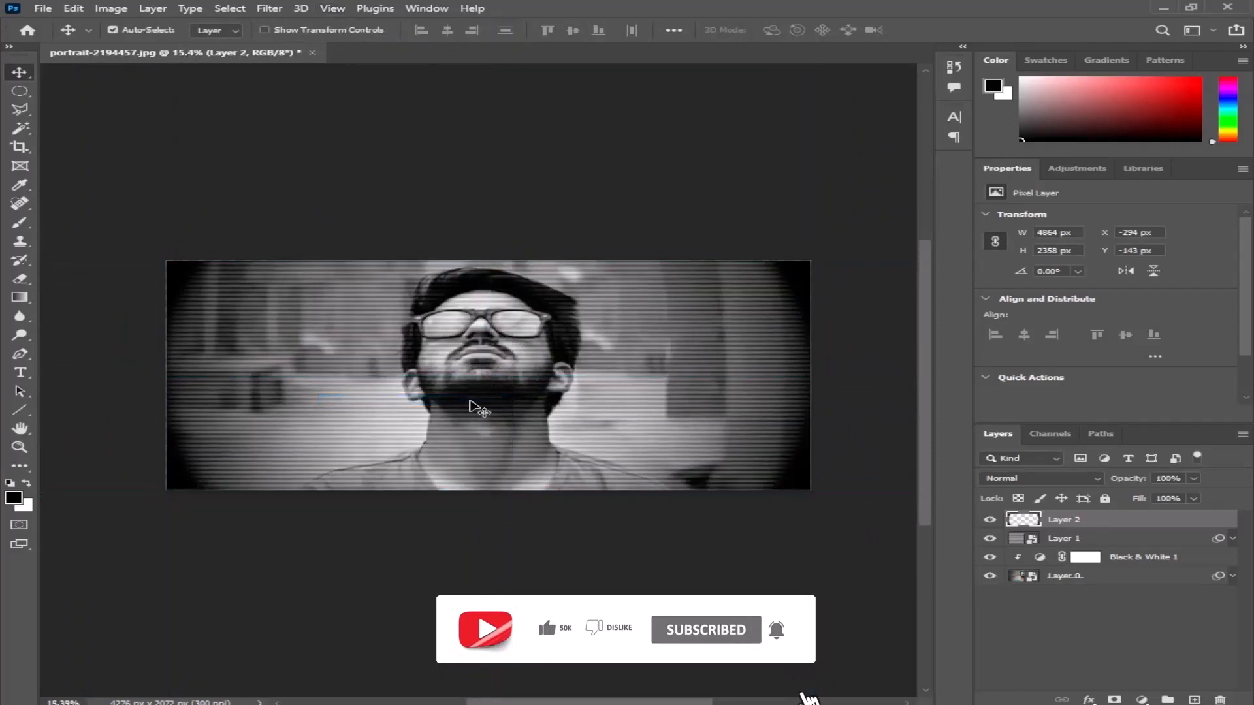
{"action": "left_click_drag", "start_coordinate": [526, 327], "coordinate": [509, 335]}
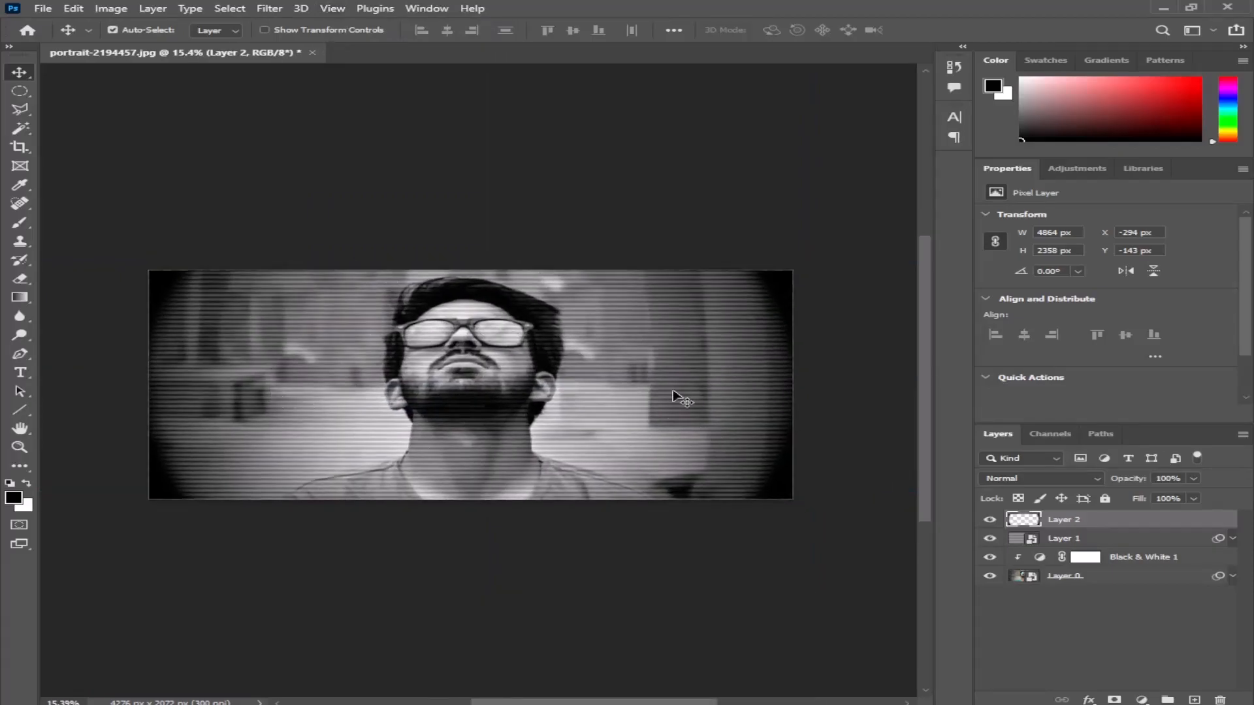
{"action": "left_click", "coordinate": [528, 392]}
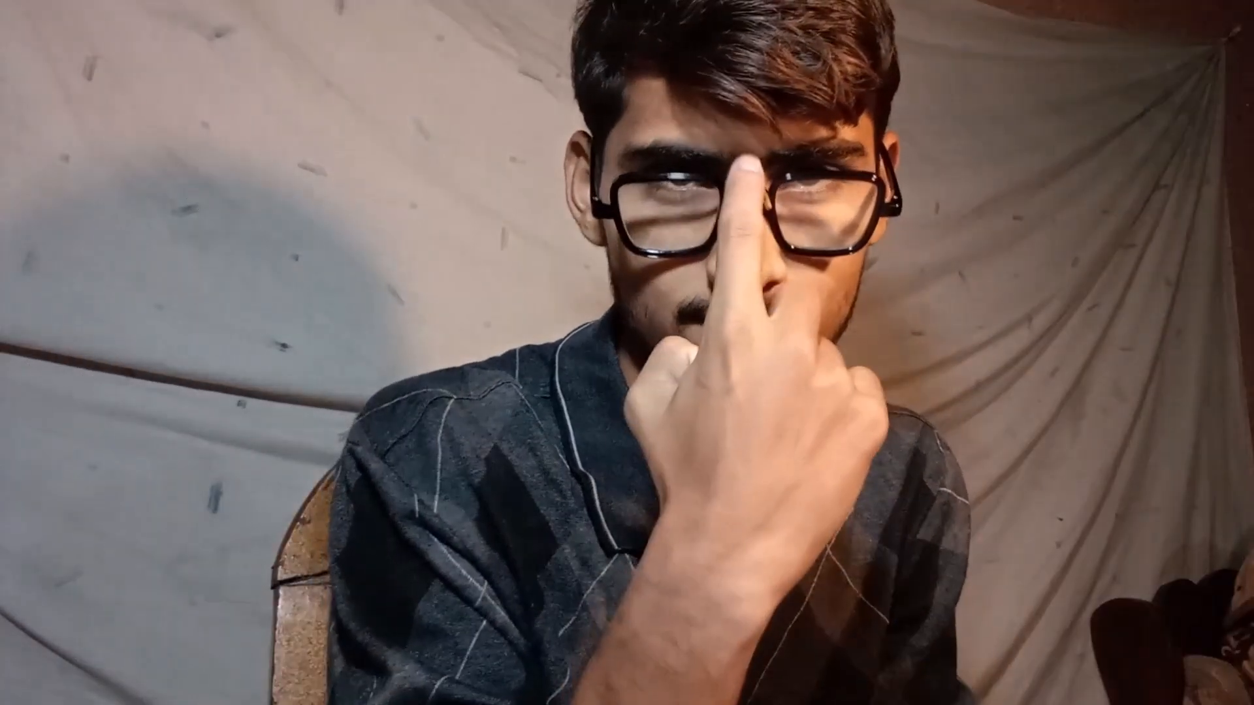